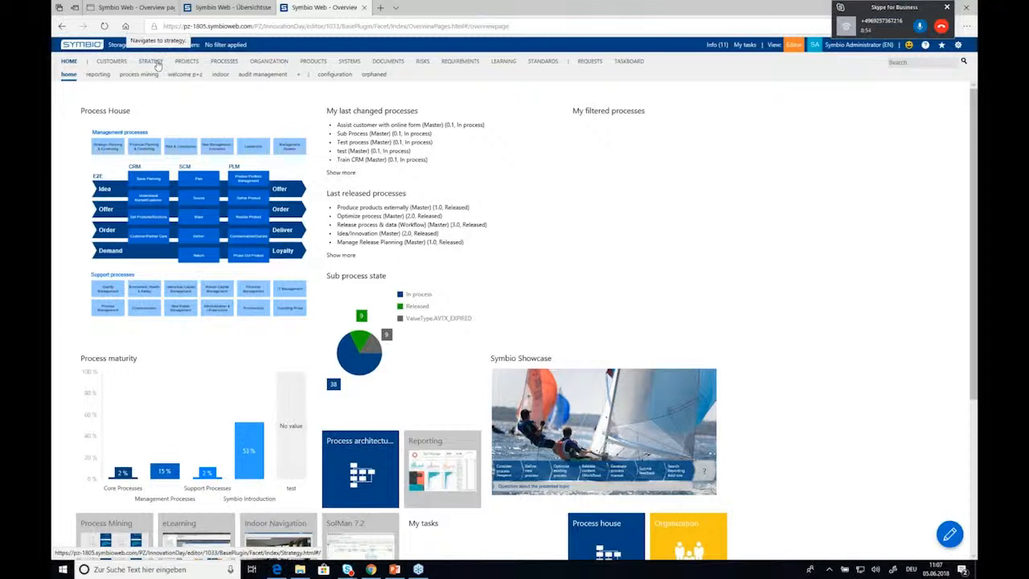
Step: View the Strategy, Projects and Products architectures one after the other
{"action": "left_click", "coordinate": [157, 64]}
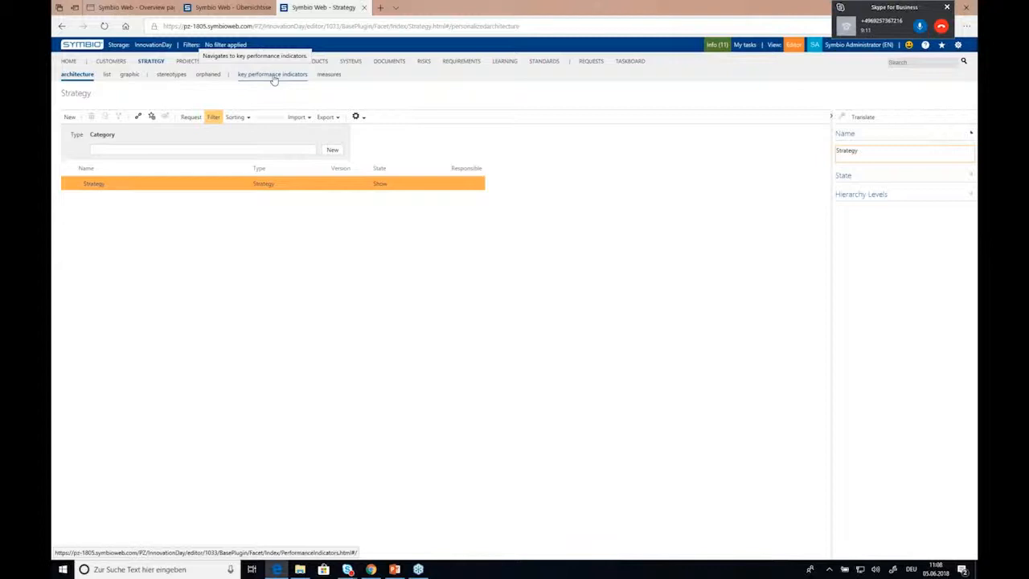
{"action": "left_click", "coordinate": [188, 61]}
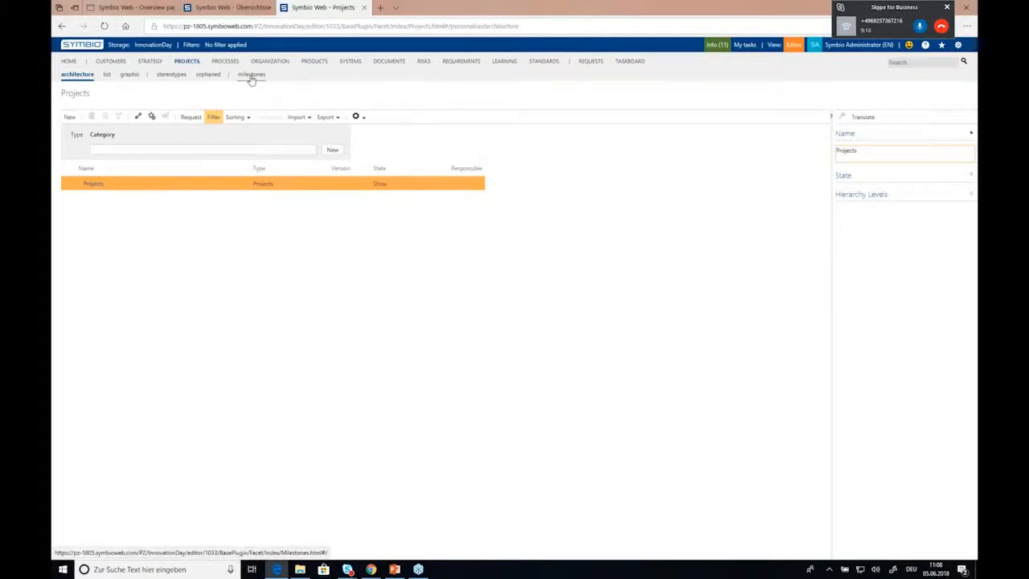
{"action": "left_click", "coordinate": [309, 62]}
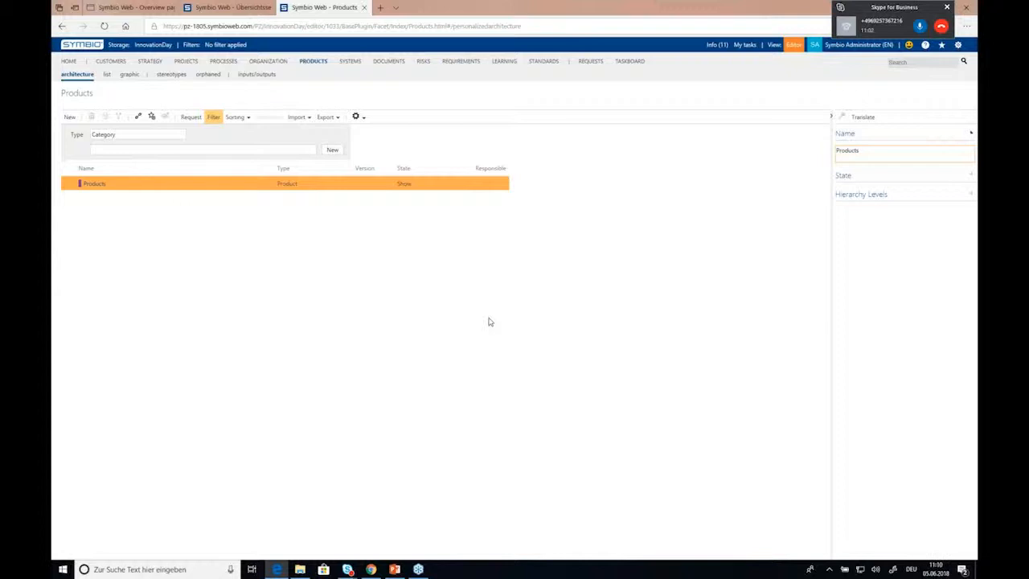
Step: Open the Acquiring and loyalising new customers journey map under Sell products in Customers and widen the tree to fit its name
{"action": "left_click", "coordinate": [111, 62]}
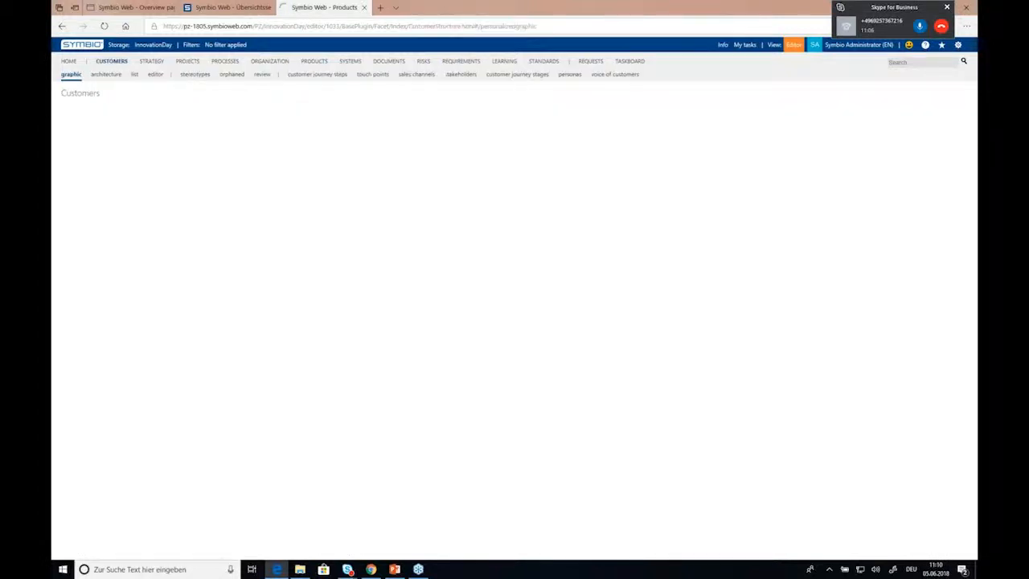
{"action": "left_click", "coordinate": [89, 240]}
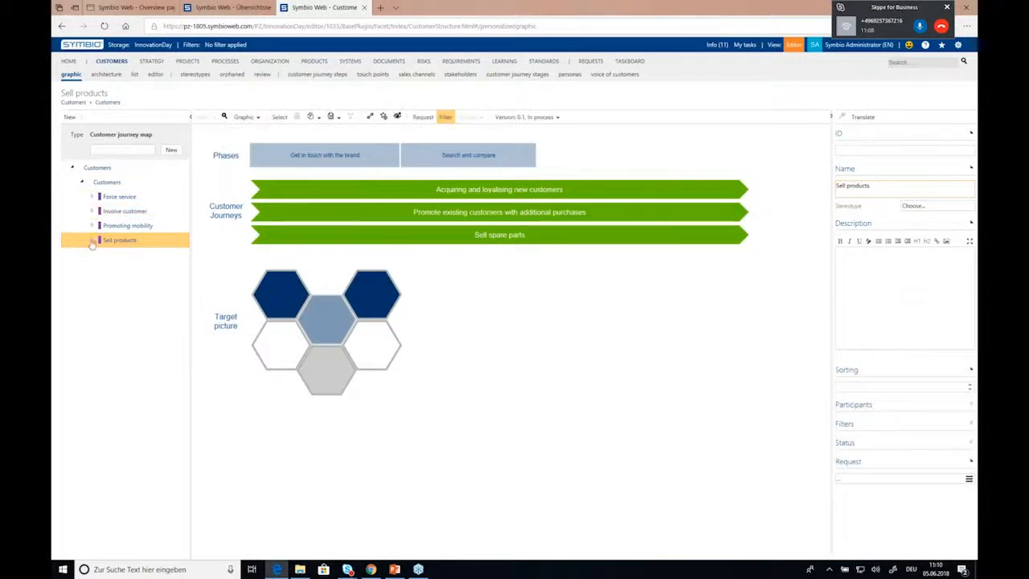
{"action": "left_click", "coordinate": [233, 182]}
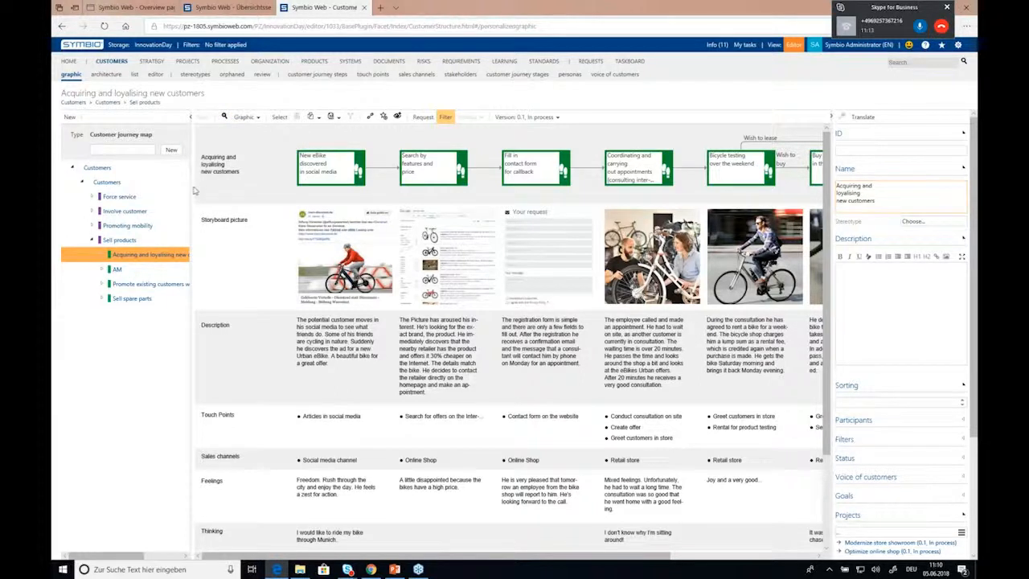
{"action": "left_click_drag", "start_coordinate": [194, 190], "coordinate": [232, 190]}
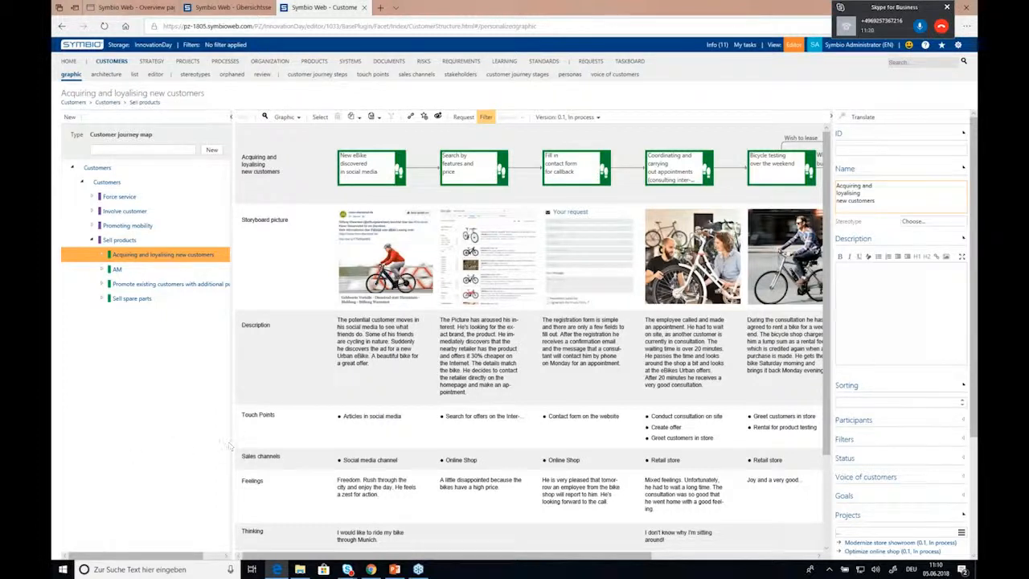
{"action": "left_click_drag", "start_coordinate": [229, 446], "coordinate": [218, 441]}
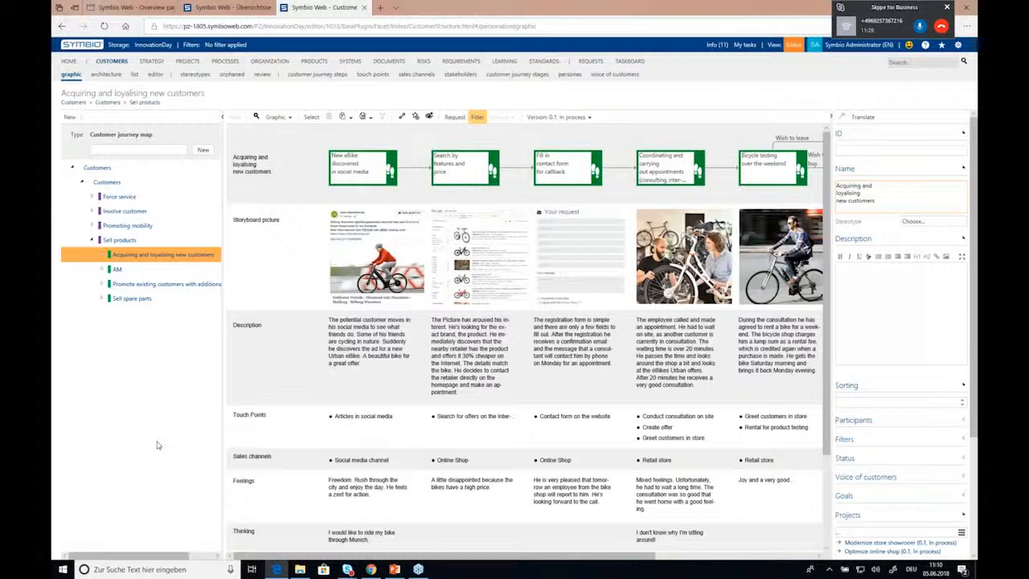
Step: Show the journey map as a vertical swimlane and inspect the attributes of the New eBike discovered in social media step
{"action": "left_click", "coordinate": [289, 117]}
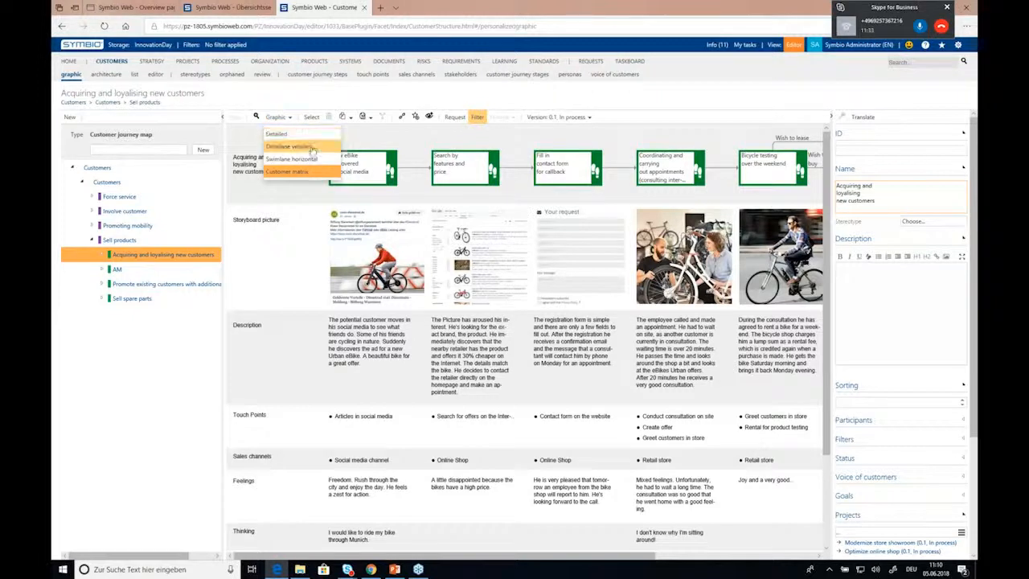
{"action": "left_click", "coordinate": [312, 149]}
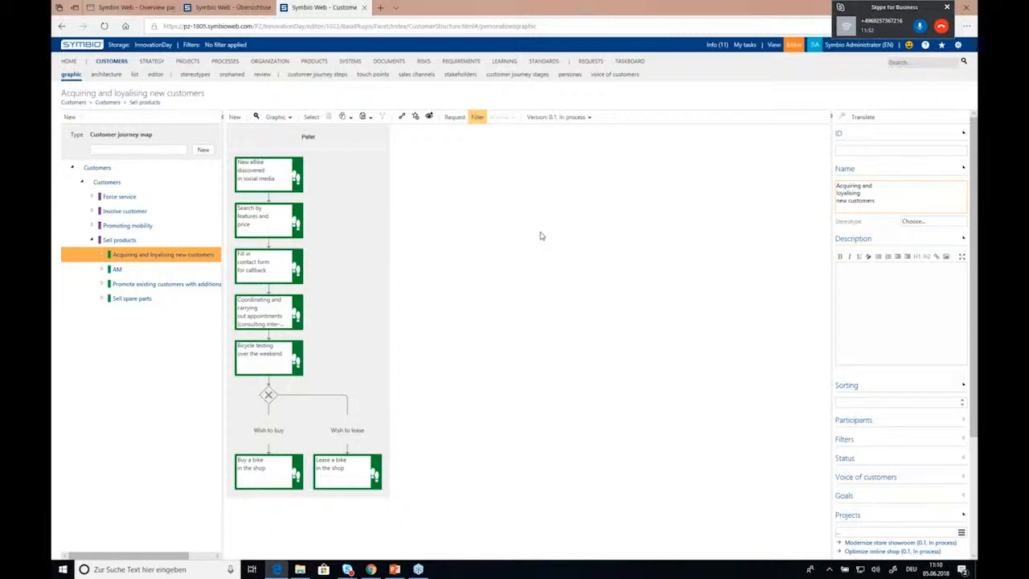
{"action": "left_click", "coordinate": [279, 189]}
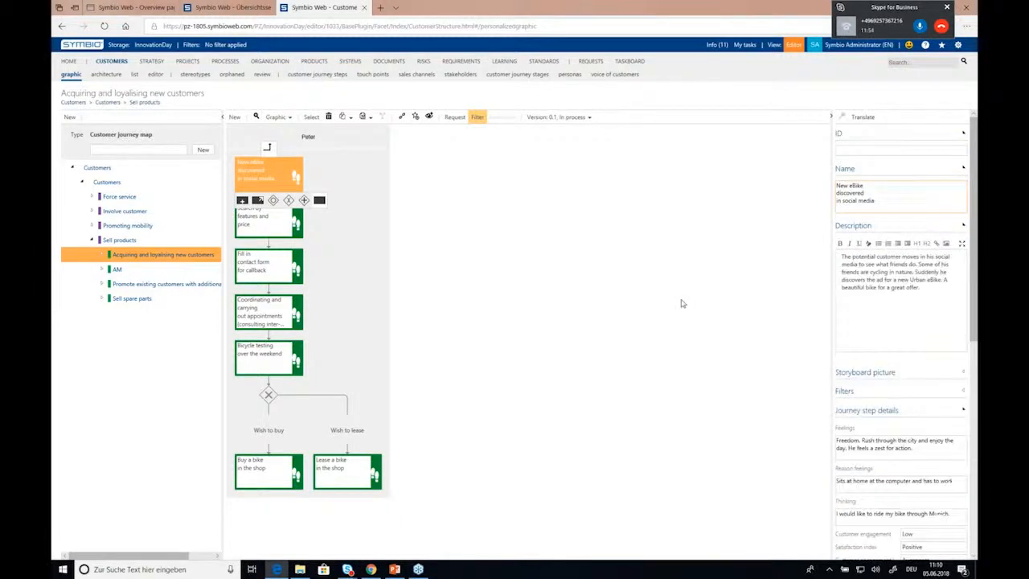
{"action": "left_click_drag", "start_coordinate": [974, 341], "coordinate": [975, 394]}
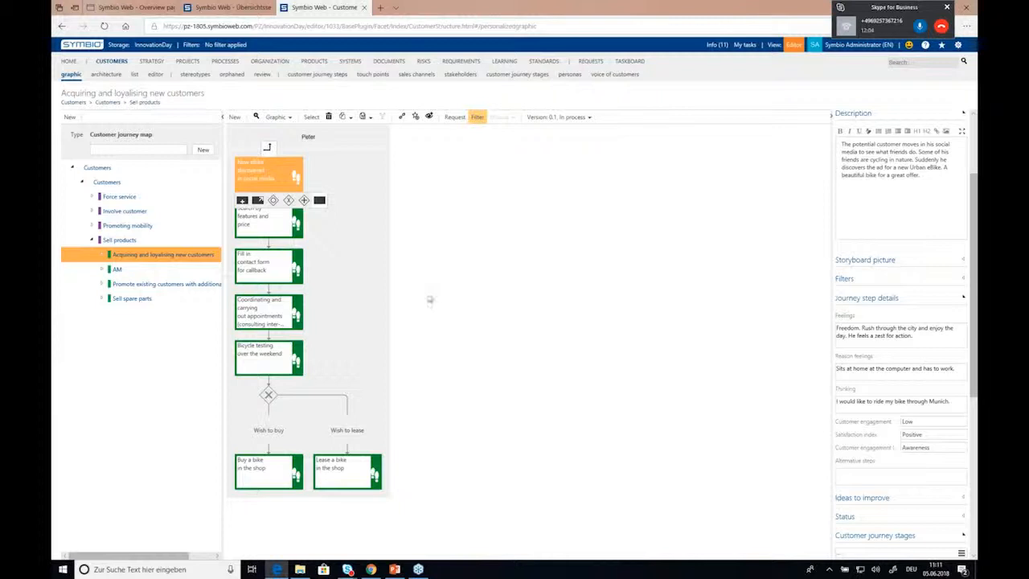
Step: Switch the journey map graphic to the Detailed view and examine the objects linked to each journey step
{"action": "left_click", "coordinate": [287, 118]}
{"action": "left_click", "coordinate": [296, 146]}
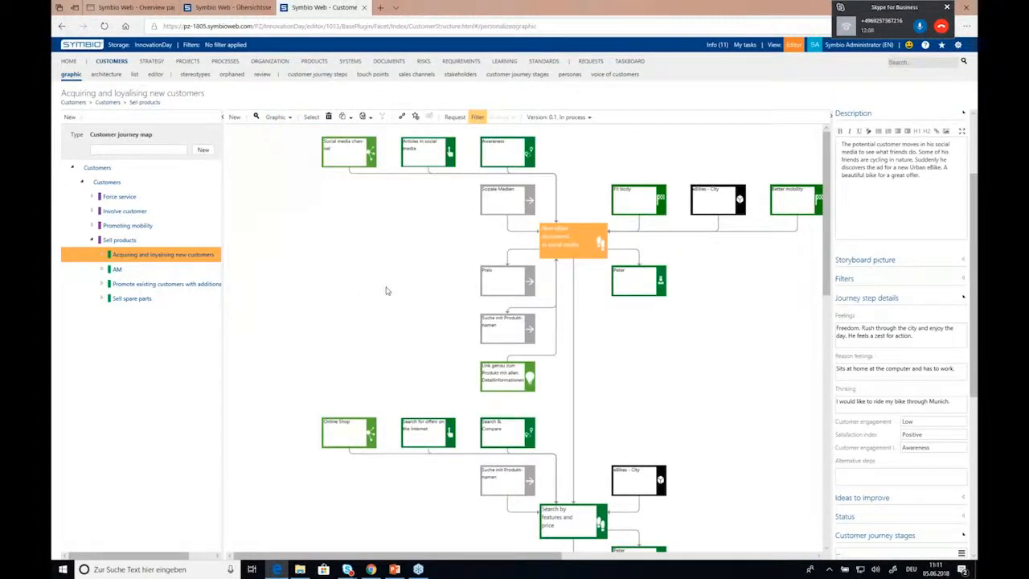
{"action": "scroll", "coordinate": [386, 288], "scroll_direction": "down", "scroll_amount": 3}
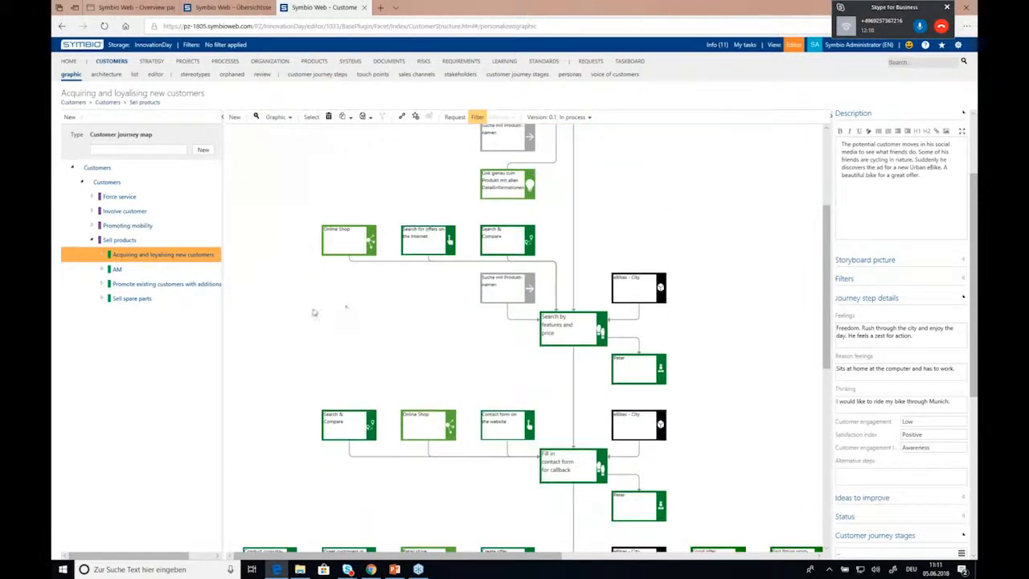
{"action": "scroll", "coordinate": [313, 312], "scroll_direction": "up", "scroll_amount": 2}
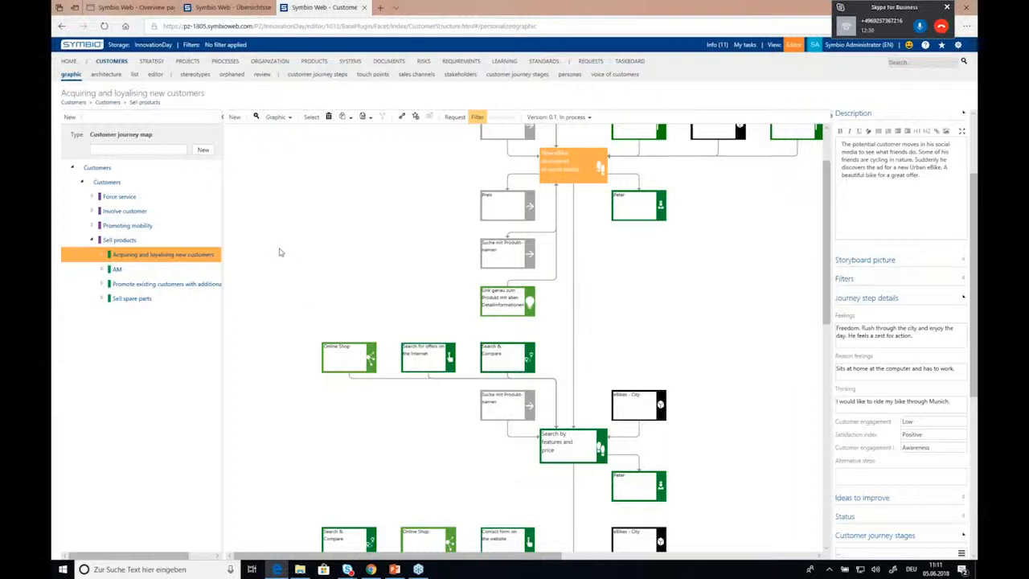
Step: Switch the graphic back to the Customer matrix, narrow the tree slightly and review the matrix rows down to Alternative steps
{"action": "left_click", "coordinate": [285, 116]}
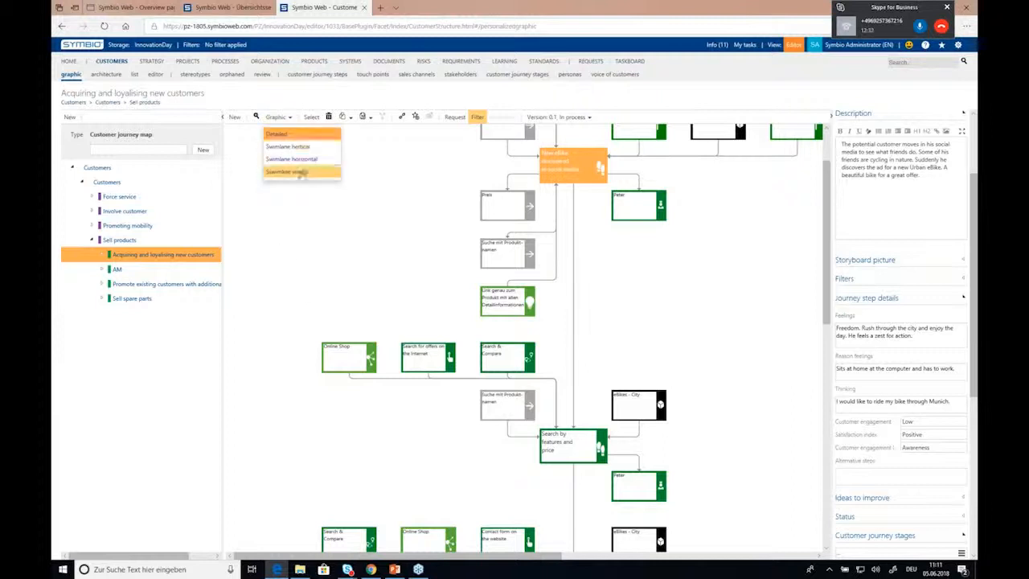
{"action": "left_click", "coordinate": [301, 172]}
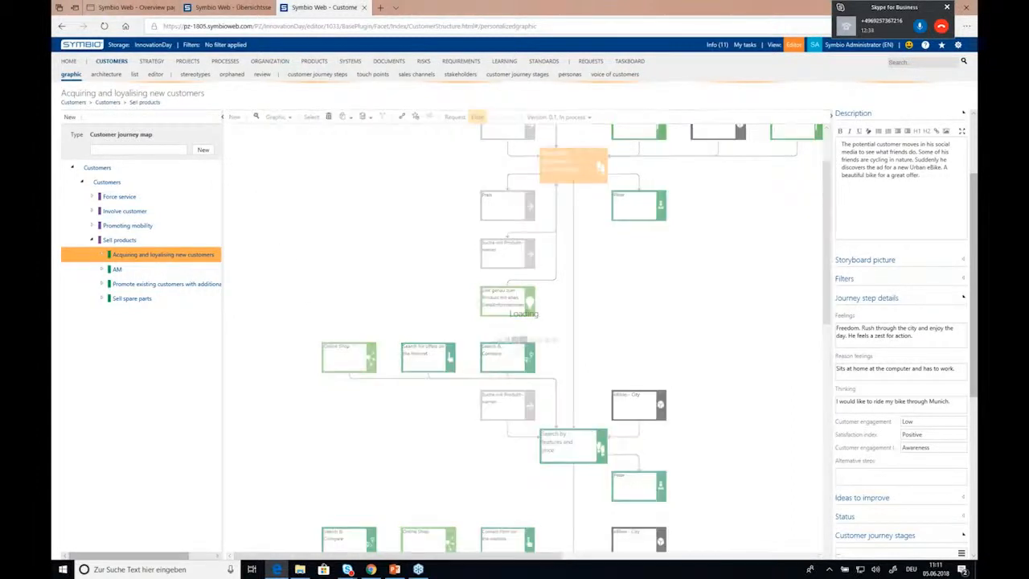
{"action": "left_click_drag", "start_coordinate": [223, 290], "coordinate": [204, 288]}
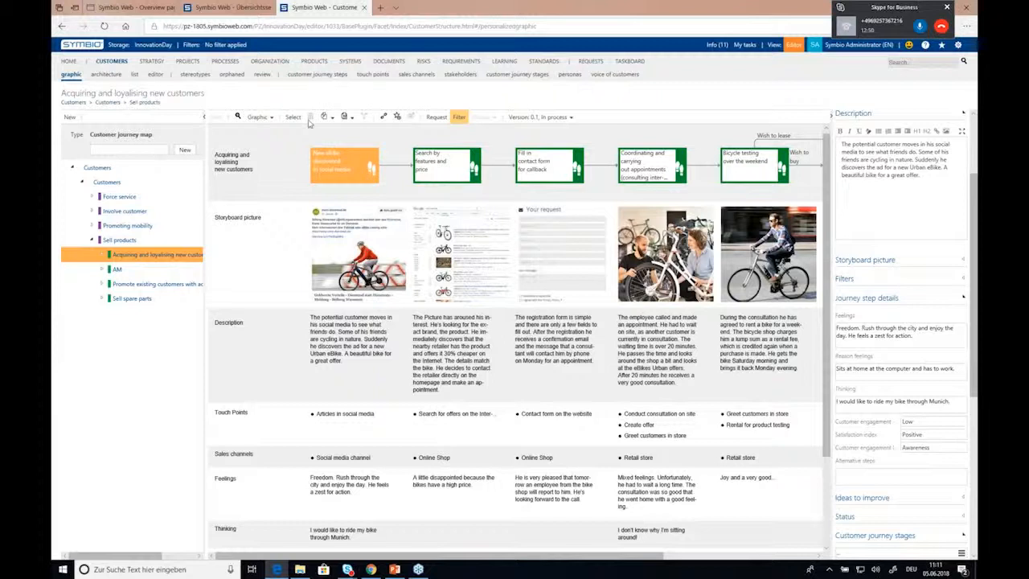
{"action": "scroll", "coordinate": [355, 350], "scroll_direction": "down", "scroll_amount": 2}
{"action": "scroll", "coordinate": [354, 351], "scroll_direction": "down", "scroll_amount": 3}
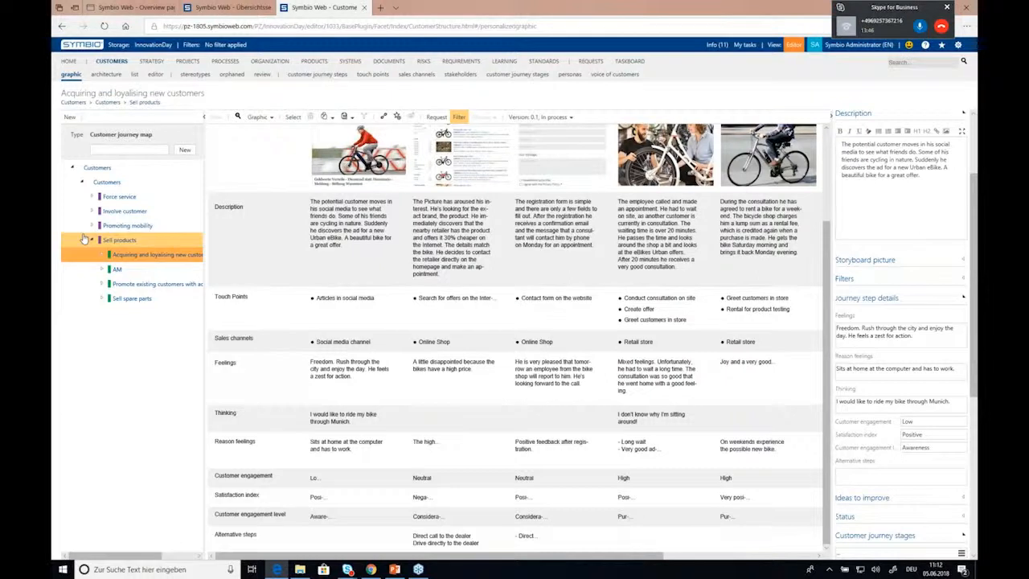
Step: Review the projects, related processes and products assigned to the Acquiring and loyalising new customers journey map
{"action": "left_click", "coordinate": [158, 255]}
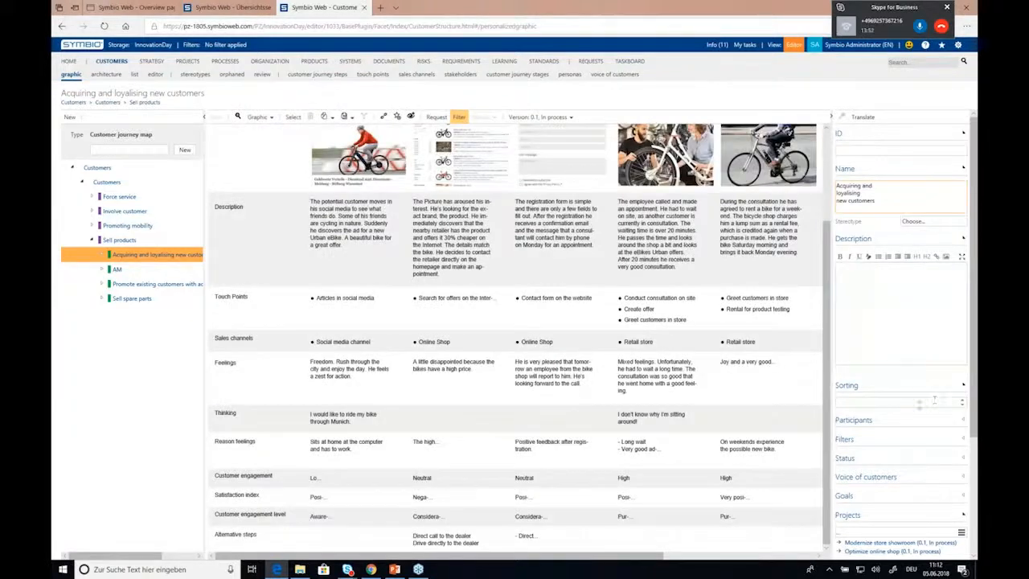
{"action": "scroll", "coordinate": [966, 342], "scroll_direction": "down", "scroll_amount": 3}
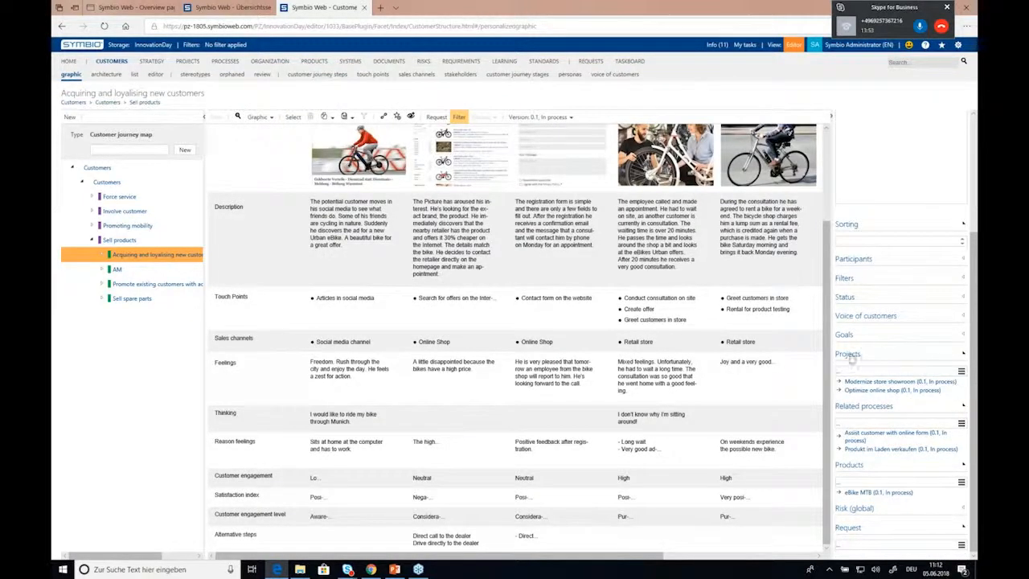
{"action": "scroll", "coordinate": [849, 356], "scroll_direction": "up", "scroll_amount": 1}
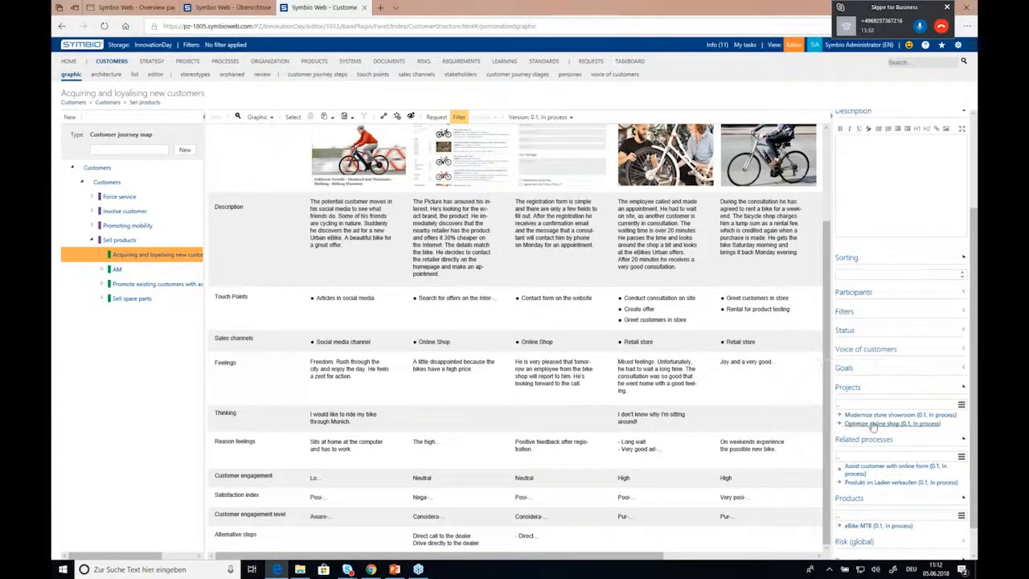
{"action": "scroll", "coordinate": [872, 392], "scroll_direction": "down", "scroll_amount": 1}
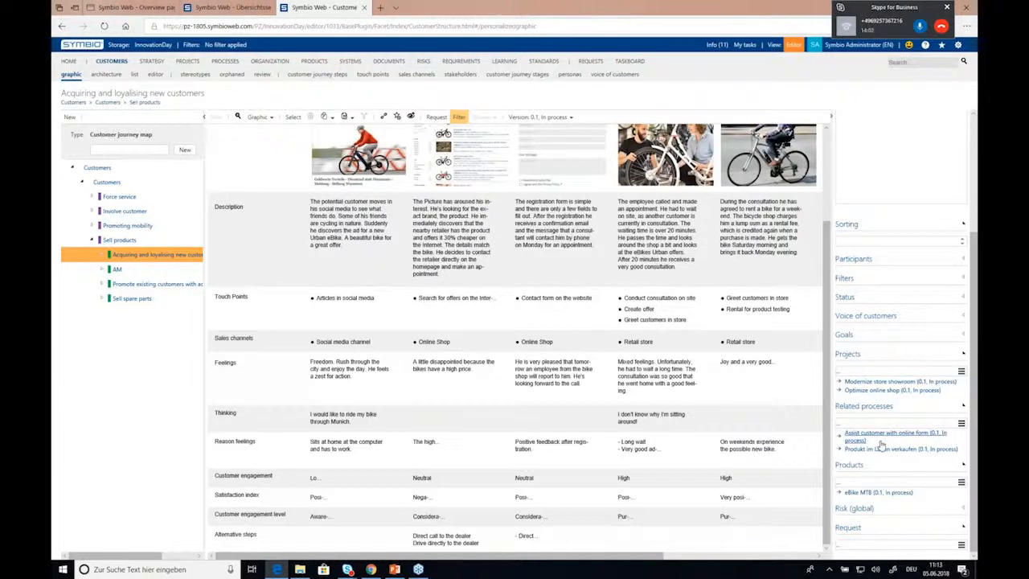
Step: Check where the Contact form on the website touch point is used and open the process containing the Open chat window task
{"action": "left_click", "coordinate": [572, 299]}
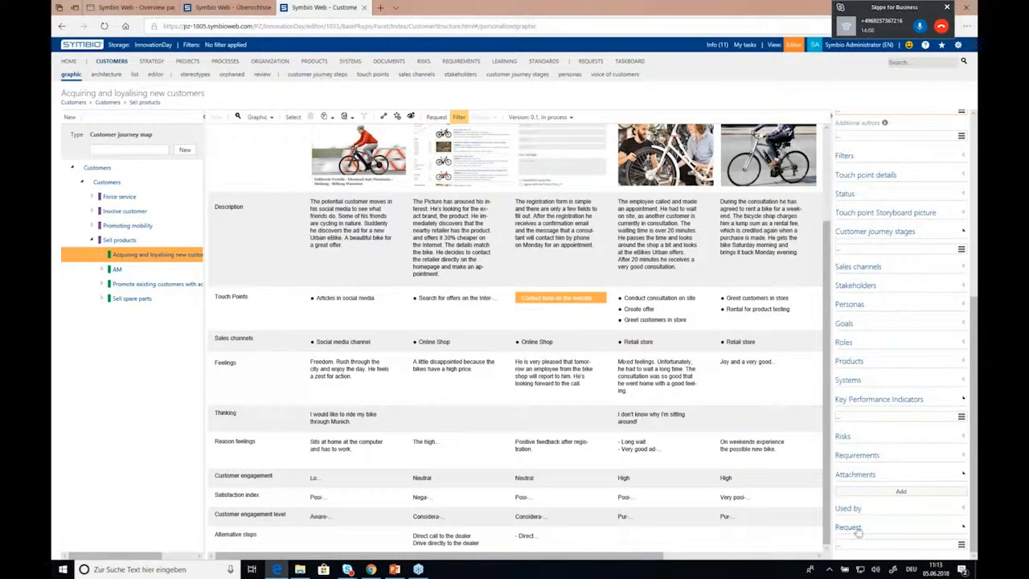
{"action": "left_click", "coordinate": [855, 508]}
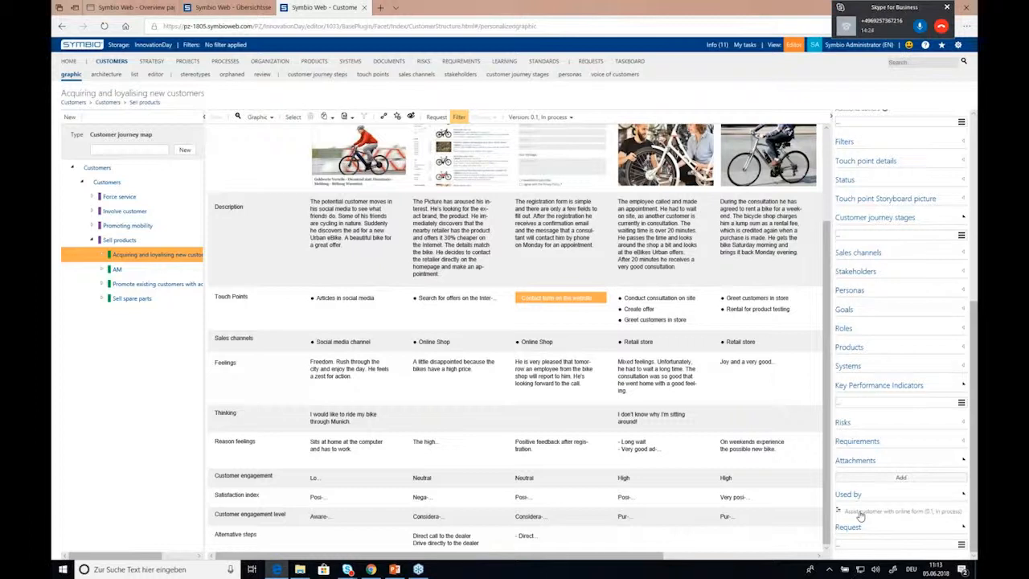
{"action": "left_click", "coordinate": [860, 514]}
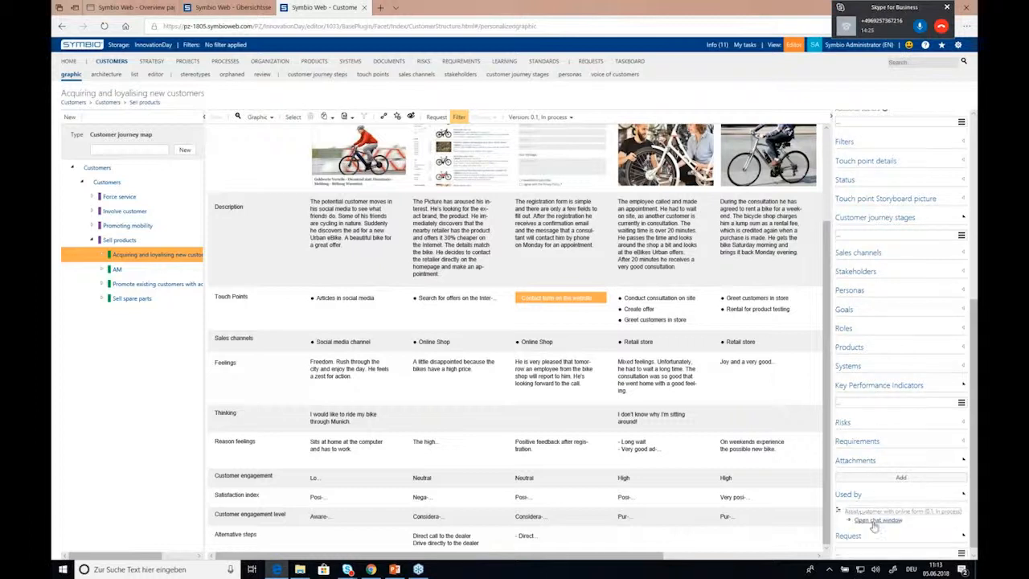
{"action": "left_click", "coordinate": [876, 520]}
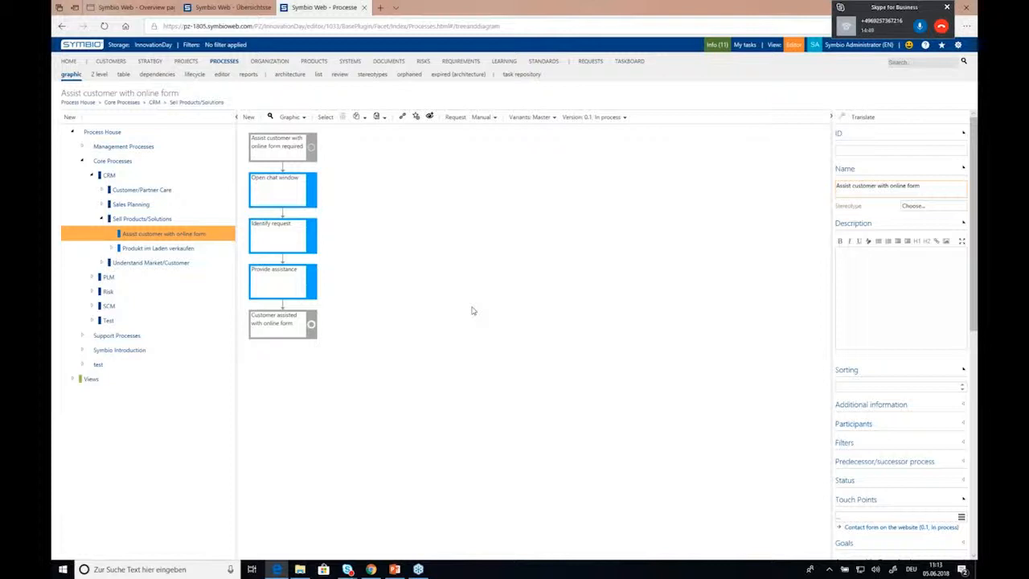
Step: Return to Customers, show its architecture list and widen the Type column to fit the full type names
{"action": "left_click", "coordinate": [108, 62]}
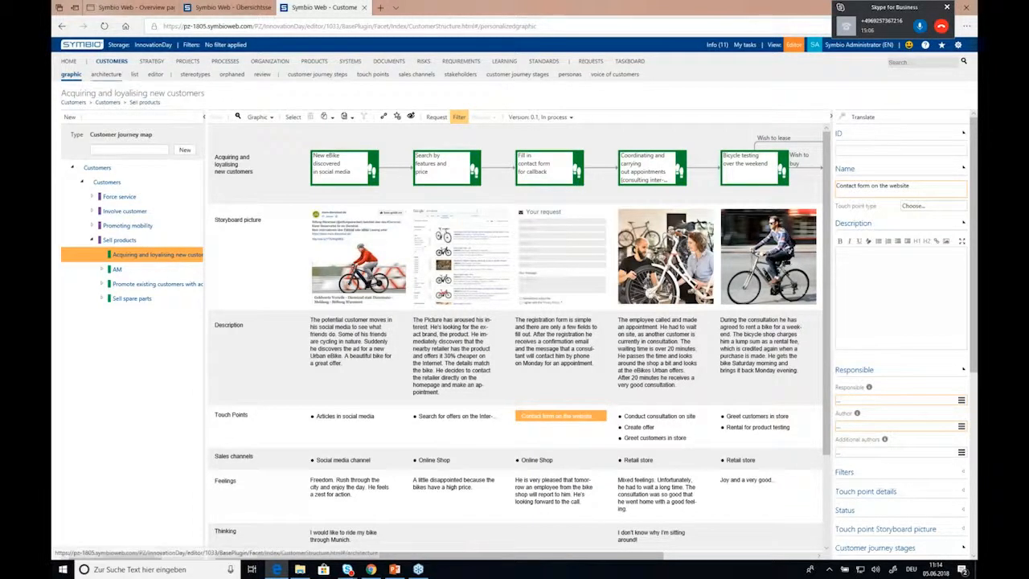
{"action": "left_click", "coordinate": [118, 75]}
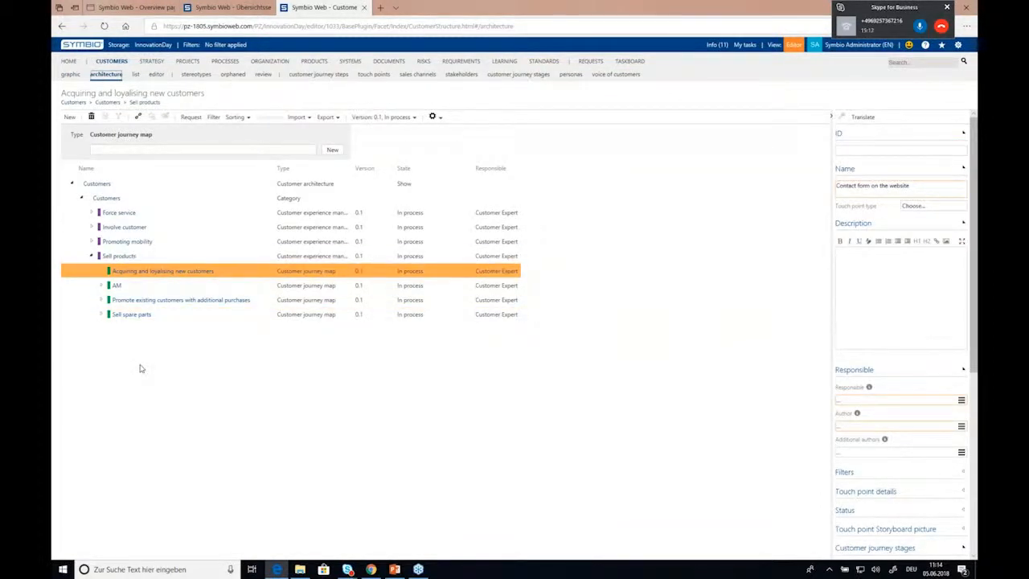
{"action": "left_click_drag", "start_coordinate": [350, 164], "coordinate": [401, 162]}
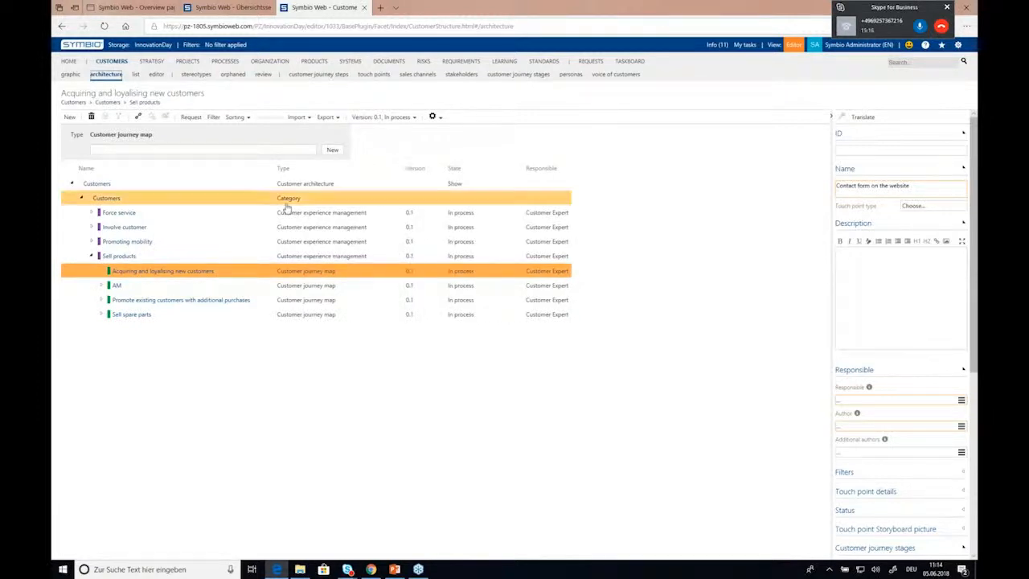
Step: Create a customer journey map named Webinar under Sell products
{"action": "left_click", "coordinate": [92, 257]}
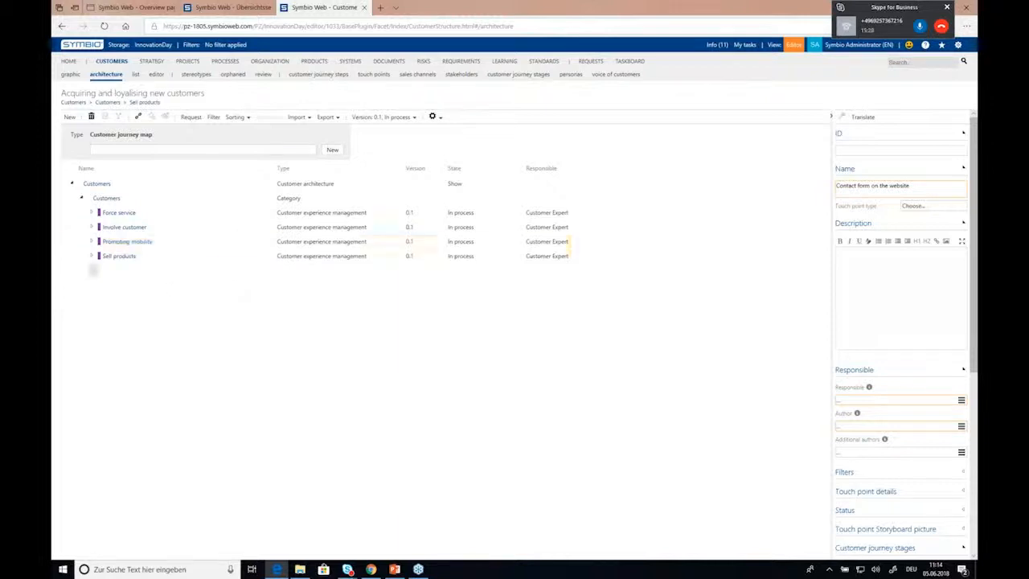
{"action": "left_click", "coordinate": [91, 257]}
{"action": "left_click", "coordinate": [221, 258]}
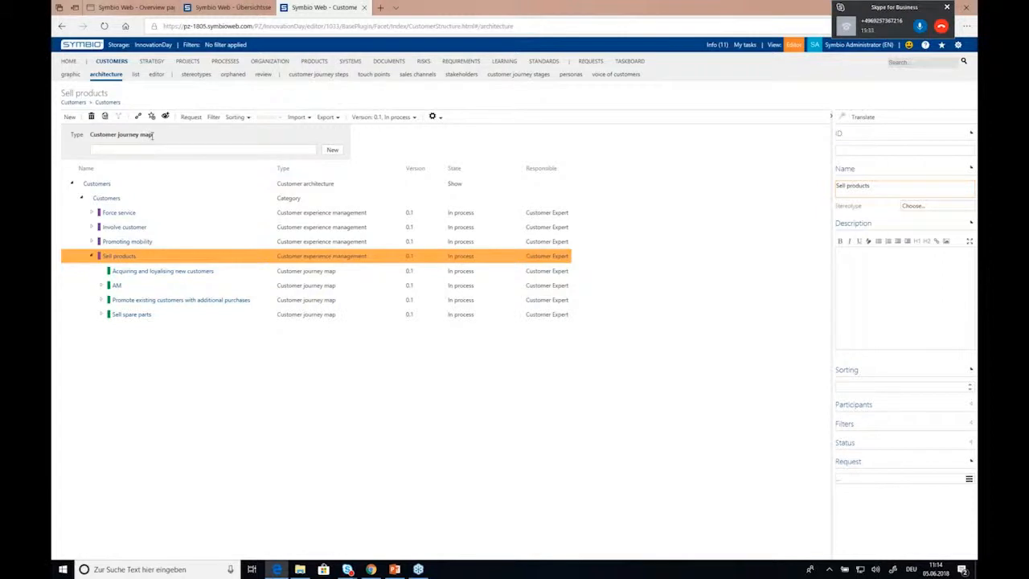
{"action": "left_click_drag", "start_coordinate": [152, 135], "coordinate": [89, 135]}
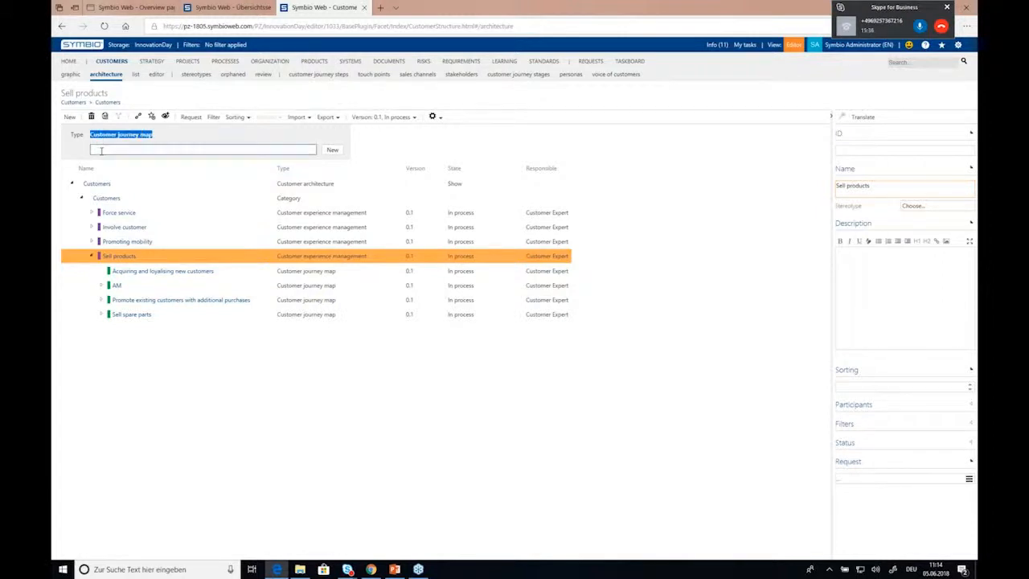
{"action": "left_click", "coordinate": [101, 150]}
{"action": "type", "text": "Webin"}
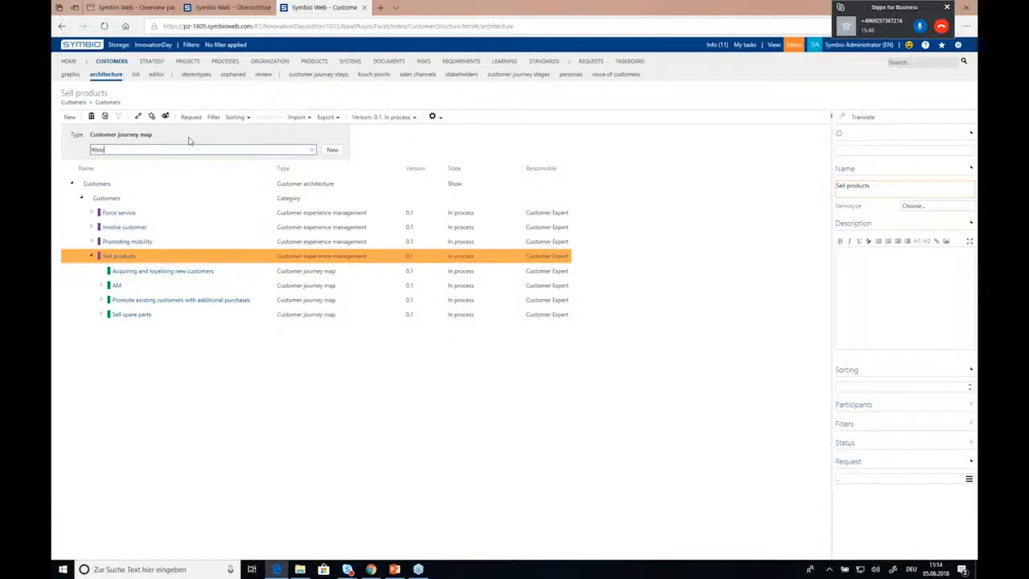
{"action": "type", "text": "ar"}
{"action": "left_click", "coordinate": [333, 153]}
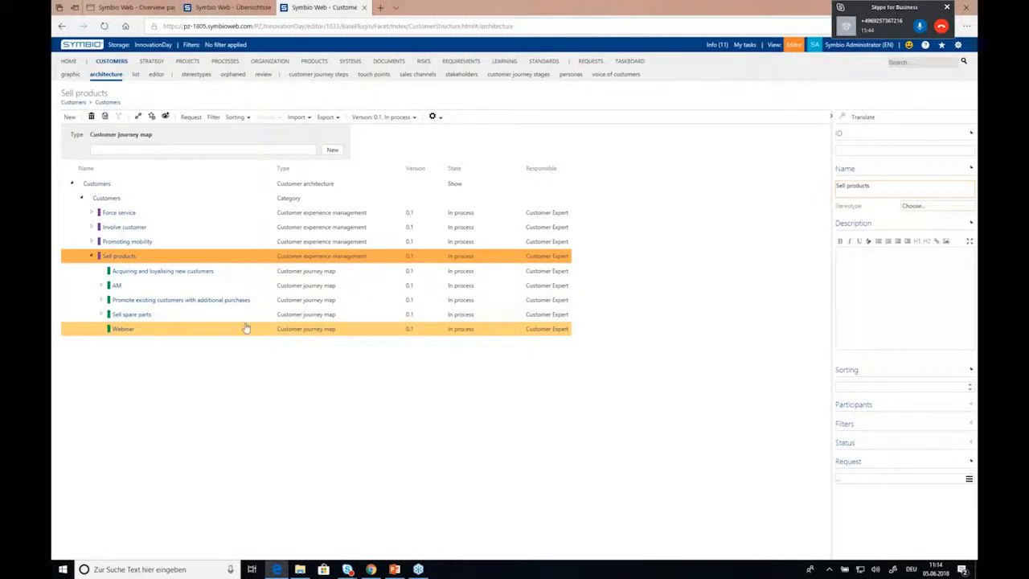
Step: Select the Webinar map, collapse its description section and show the map in the graphic view
{"action": "left_click", "coordinate": [246, 328]}
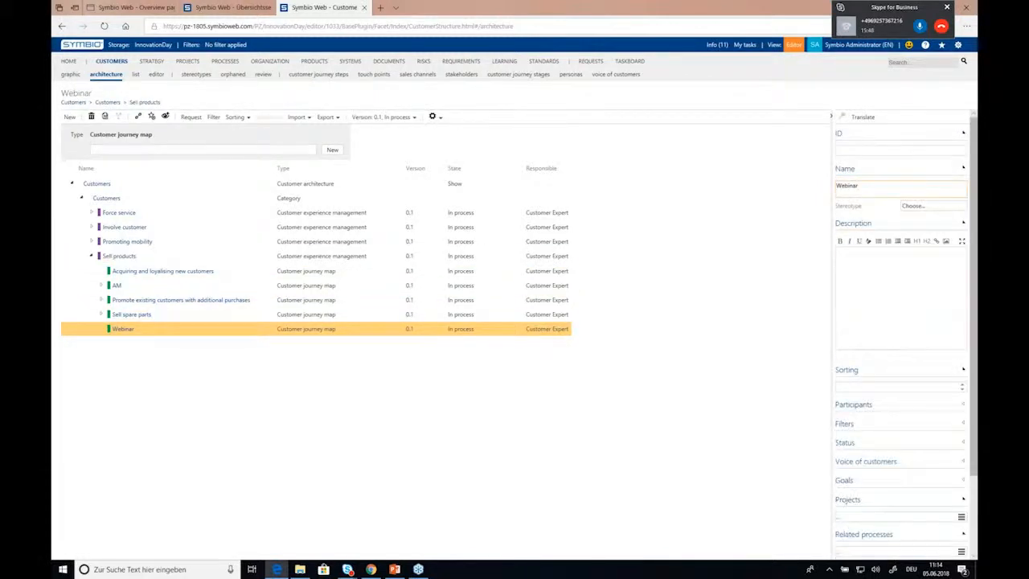
{"action": "left_click", "coordinate": [854, 225]}
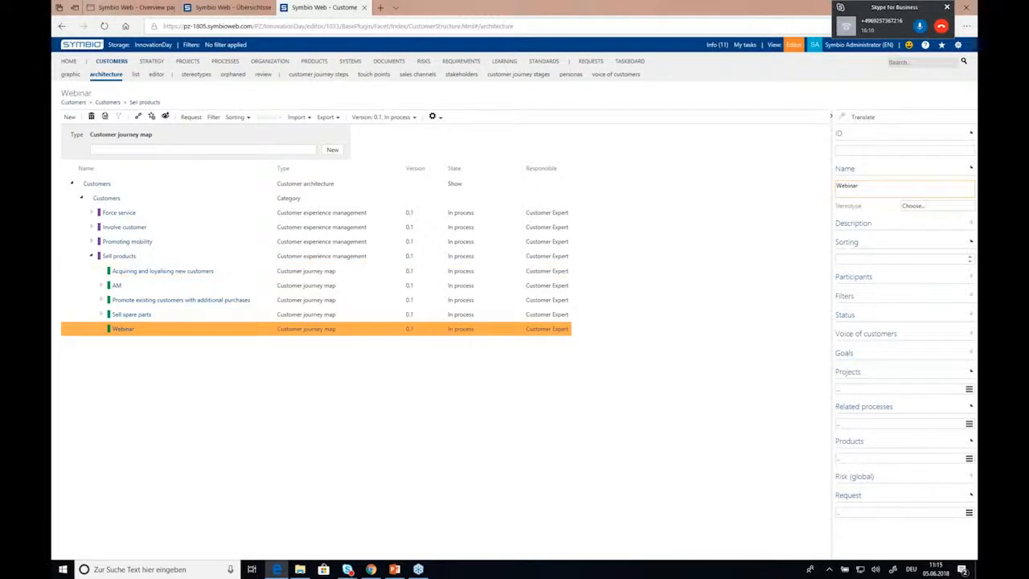
{"action": "left_click", "coordinate": [71, 74]}
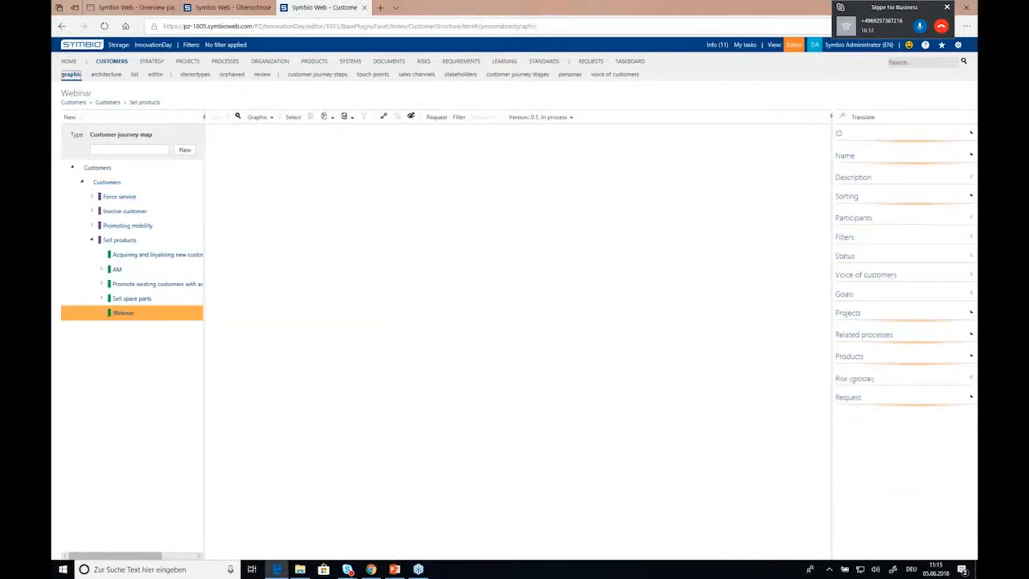
{"action": "left_click", "coordinate": [259, 118]}
{"action": "left_click", "coordinate": [265, 137]}
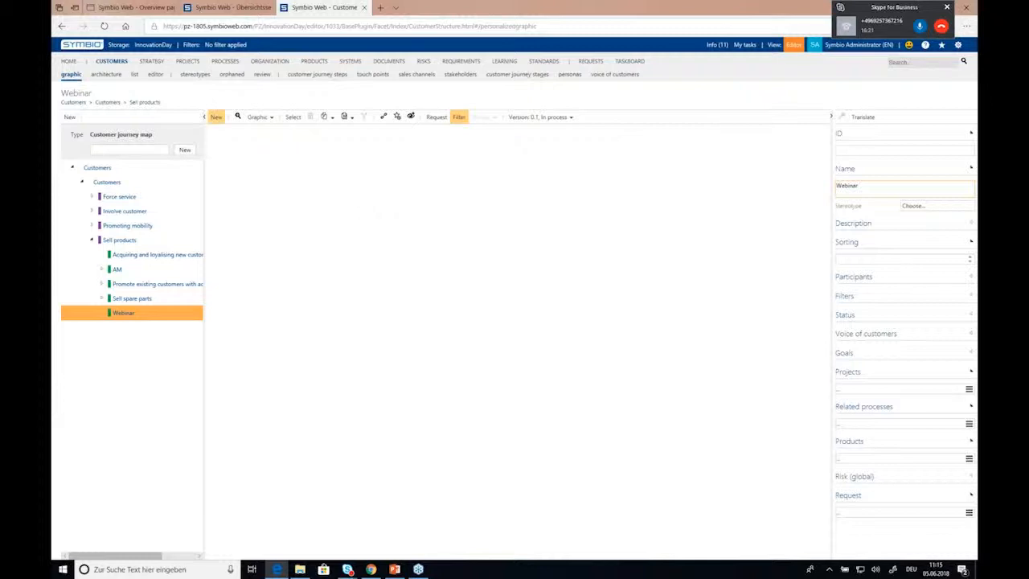
Step: Add a customer journey step to the Webinar map and name it New ebike discovered
{"action": "left_click", "coordinate": [216, 117]}
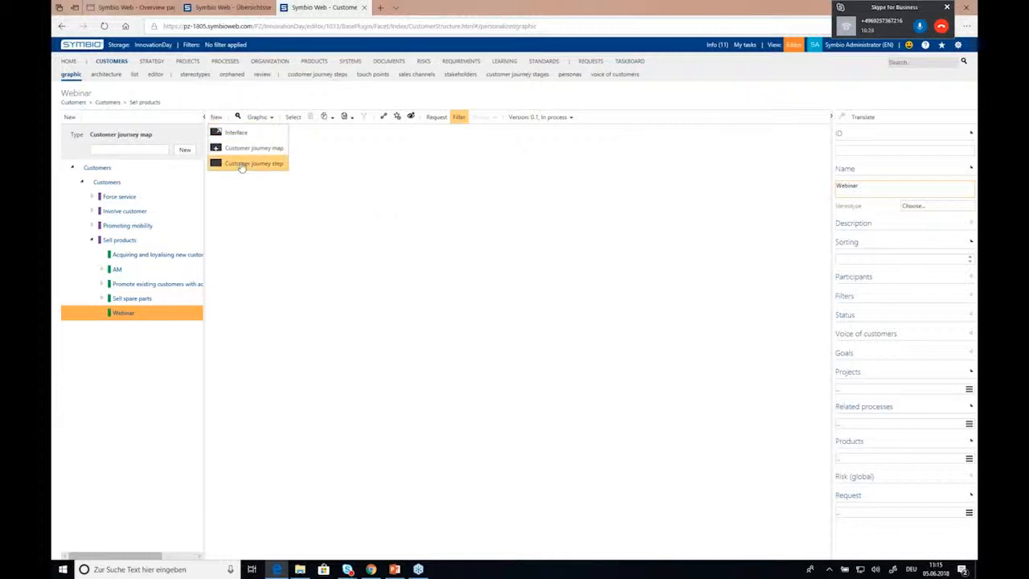
{"action": "left_click", "coordinate": [241, 165]}
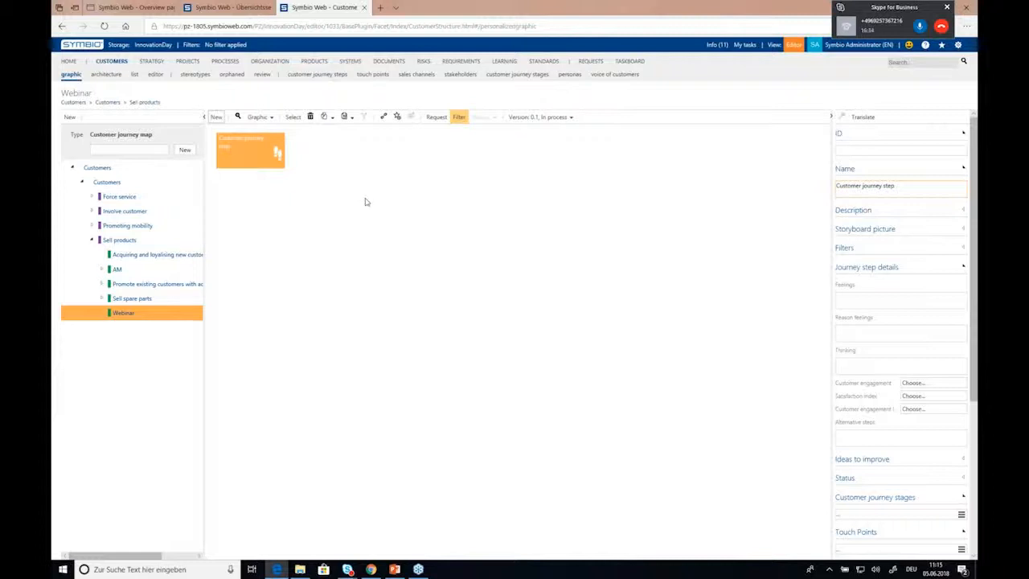
{"action": "left_click", "coordinate": [900, 150]}
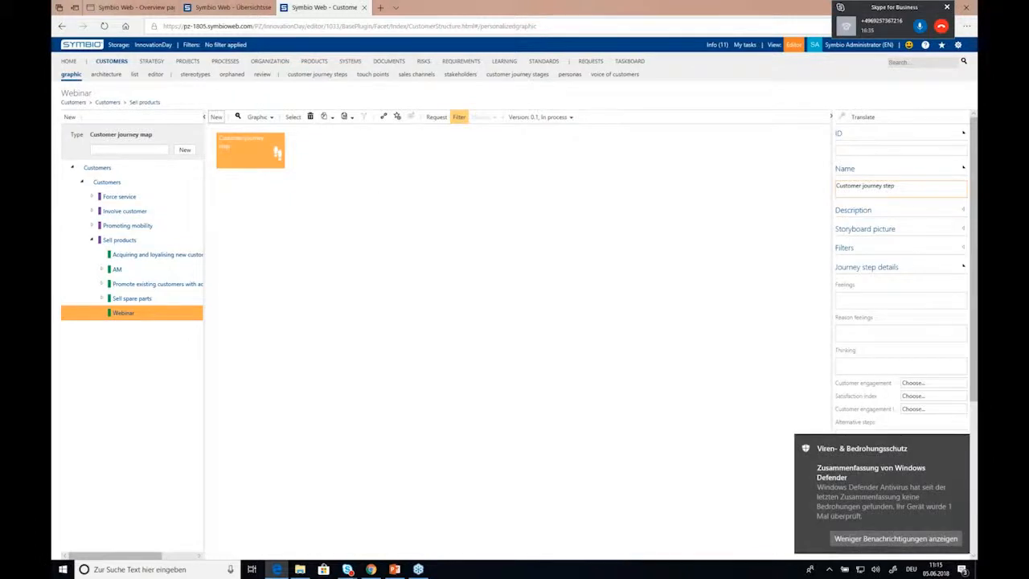
{"action": "left_click", "coordinate": [898, 187]}
{"action": "left_click_drag", "start_coordinate": [898, 186], "coordinate": [626, 272]}
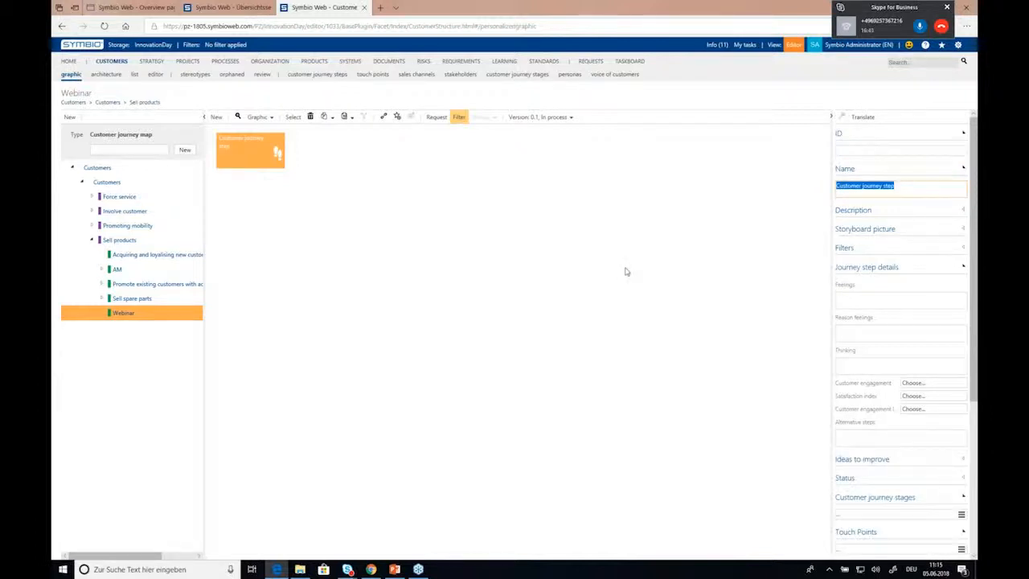
{"action": "type", "text": "New ebik"}
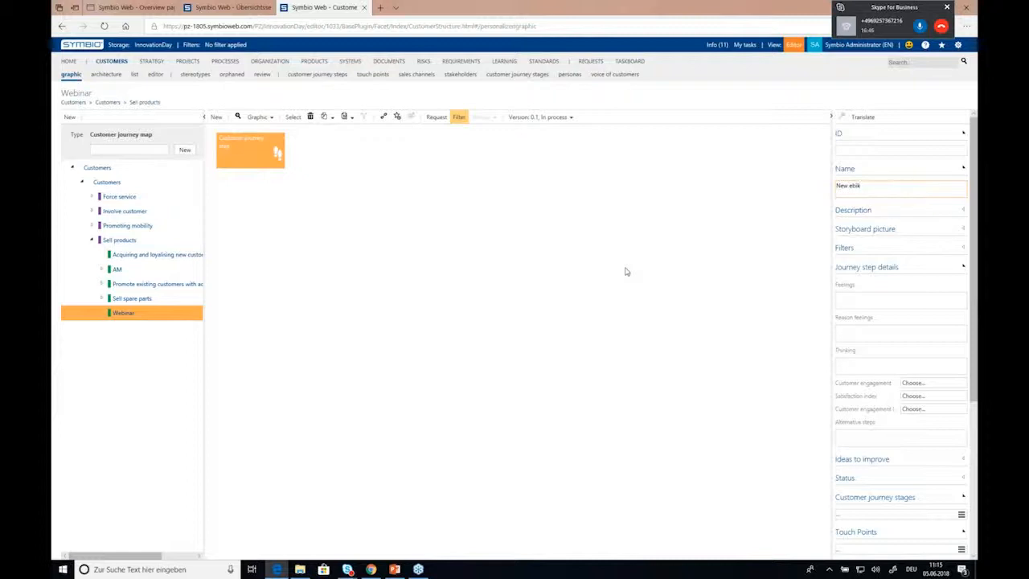
{"action": "type", "text": "e discouvered"}
{"action": "key", "text": "Return"}
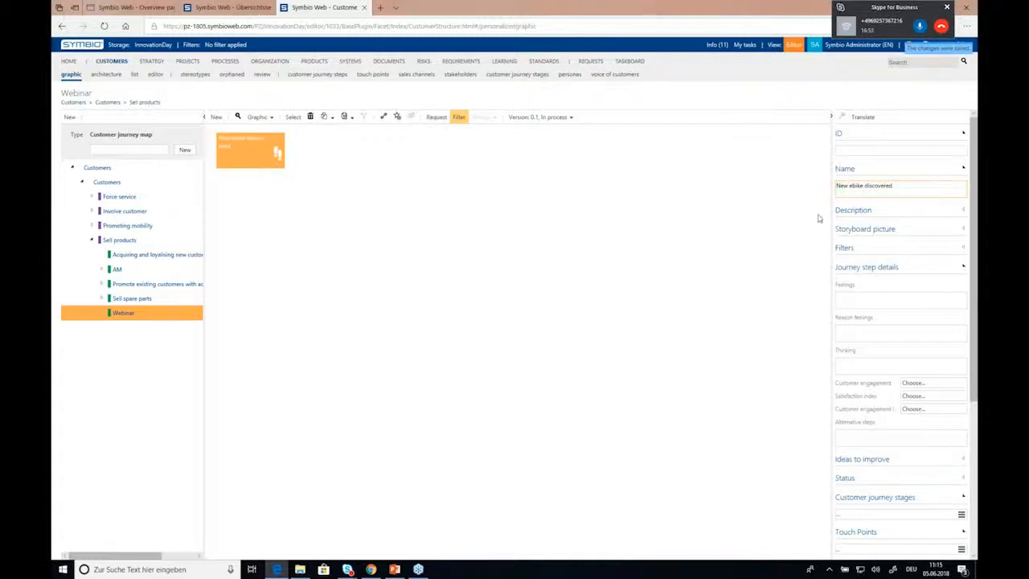
Step: Upload the cyclist image from the My Received Files folder as the journey step's storyboard picture
{"action": "left_click", "coordinate": [846, 231]}
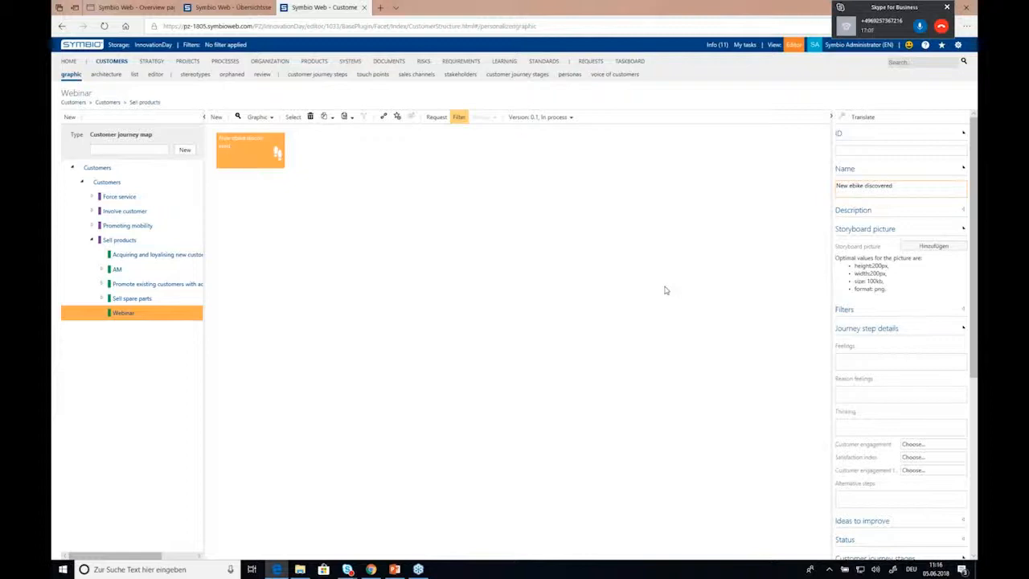
{"action": "left_click", "coordinate": [922, 251]}
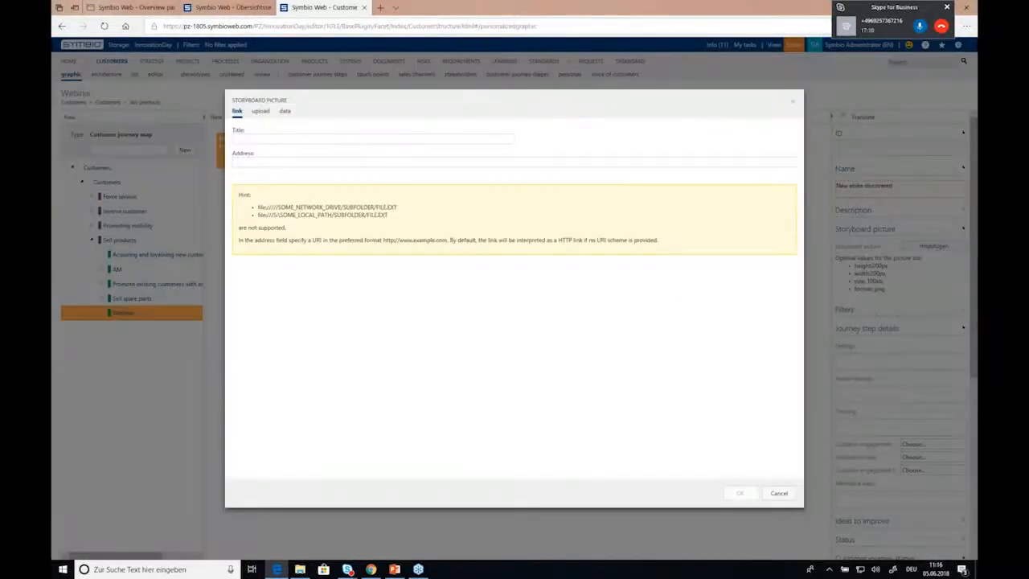
{"action": "left_click", "coordinate": [260, 111]}
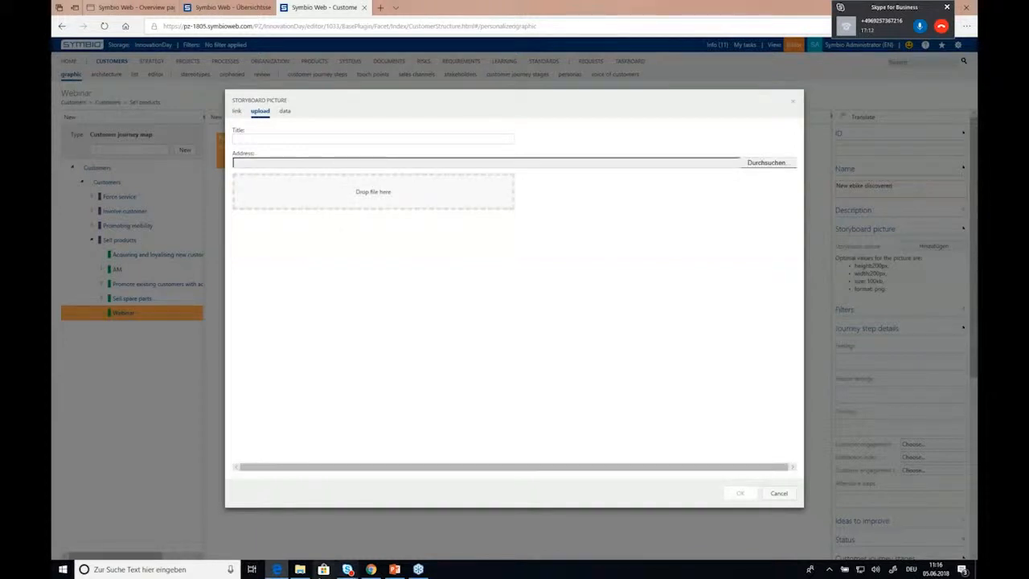
{"action": "left_click", "coordinate": [300, 569]}
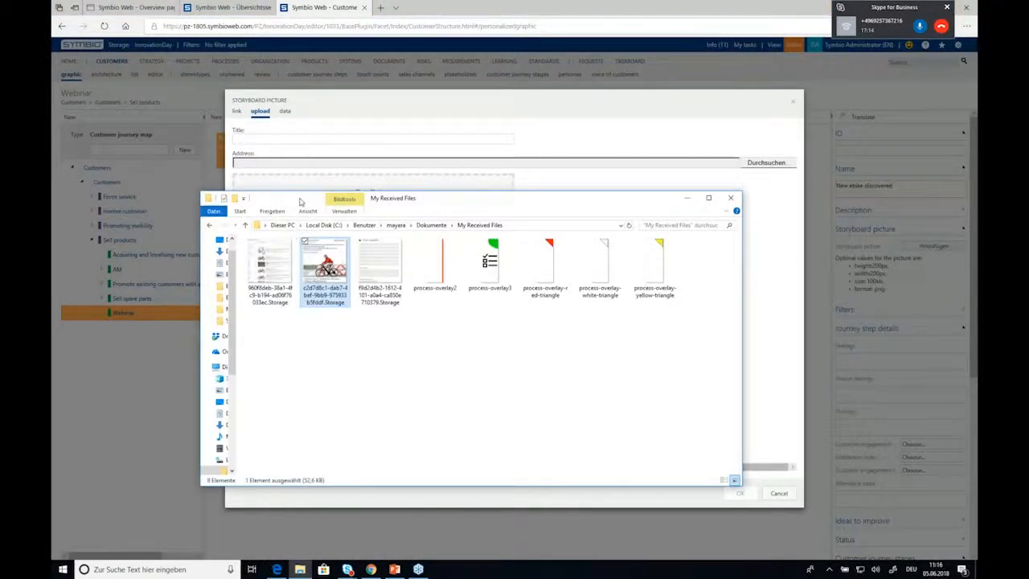
{"action": "left_click_drag", "start_coordinate": [584, 204], "coordinate": [783, 274]}
{"action": "left_click_drag", "start_coordinate": [535, 336], "coordinate": [440, 192]}
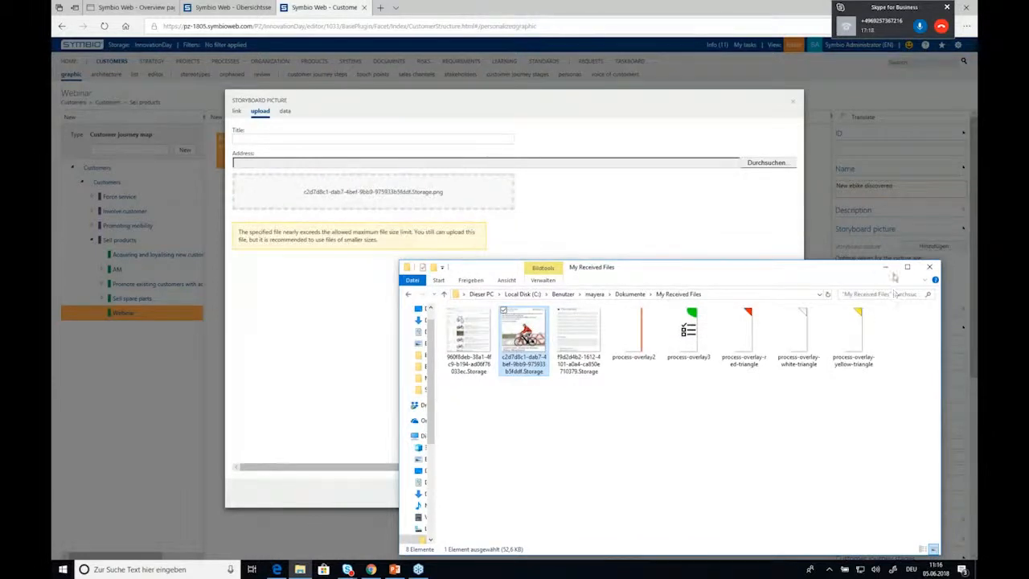
{"action": "left_click", "coordinate": [885, 266]}
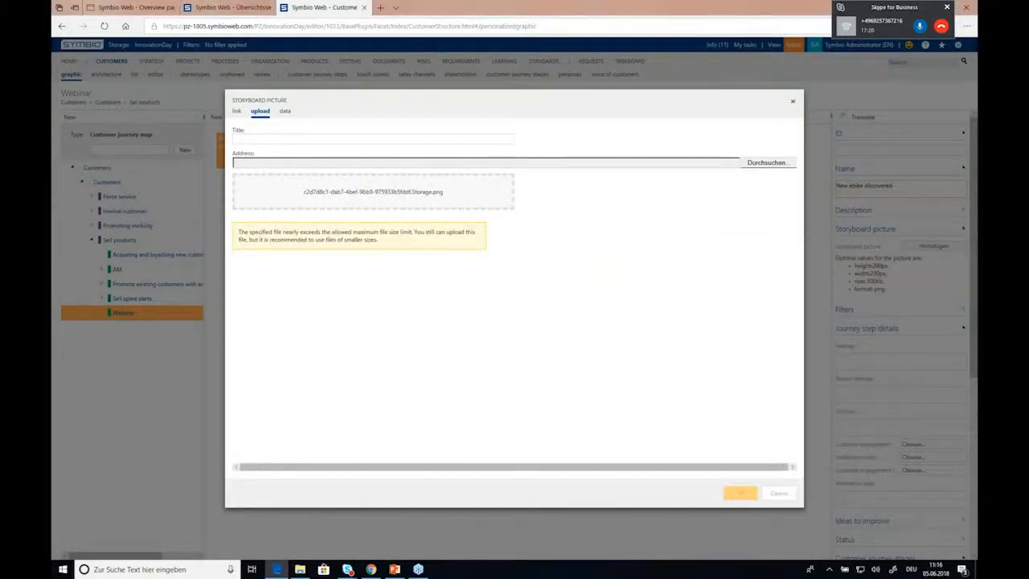
{"action": "left_click", "coordinate": [740, 492]}
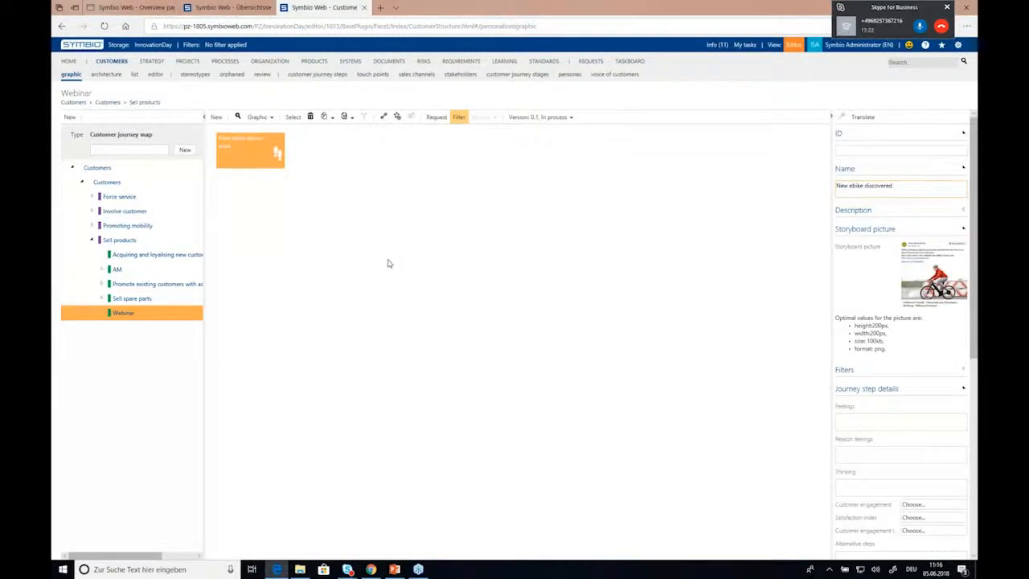
Step: Enter "The potential..." as the step's description and collapse the description and storyboard picture sections
{"action": "left_click", "coordinate": [860, 211]}
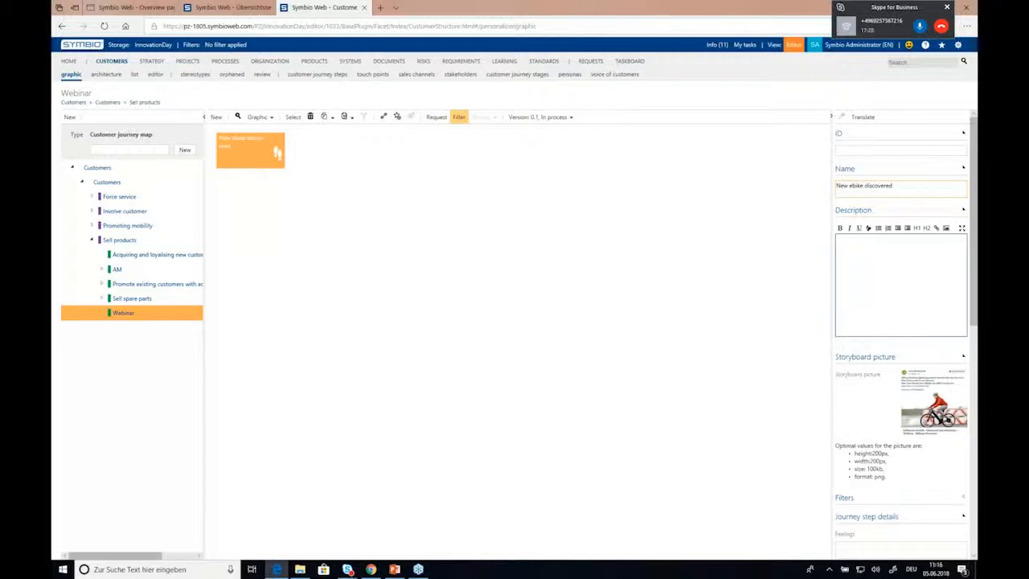
{"action": "type", "text": "The potential..."}
{"action": "left_click", "coordinate": [819, 236]}
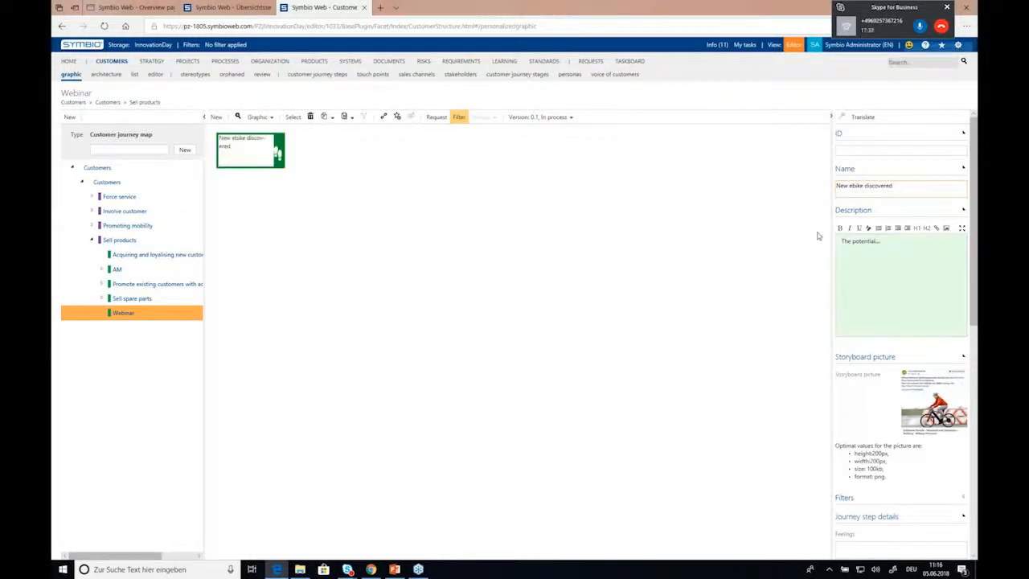
{"action": "left_click", "coordinate": [844, 209]}
{"action": "left_click", "coordinate": [844, 229]}
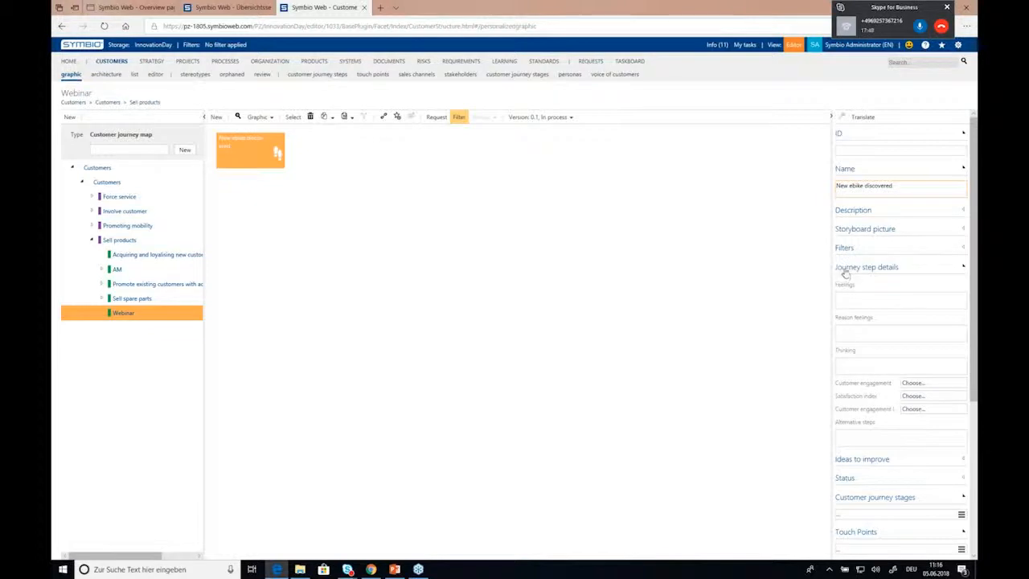
Step: In the journey step details, set Feelings to "Freedom" and Thinking to "I would like to ride abike", and collapse the section
{"action": "left_click", "coordinate": [847, 300]}
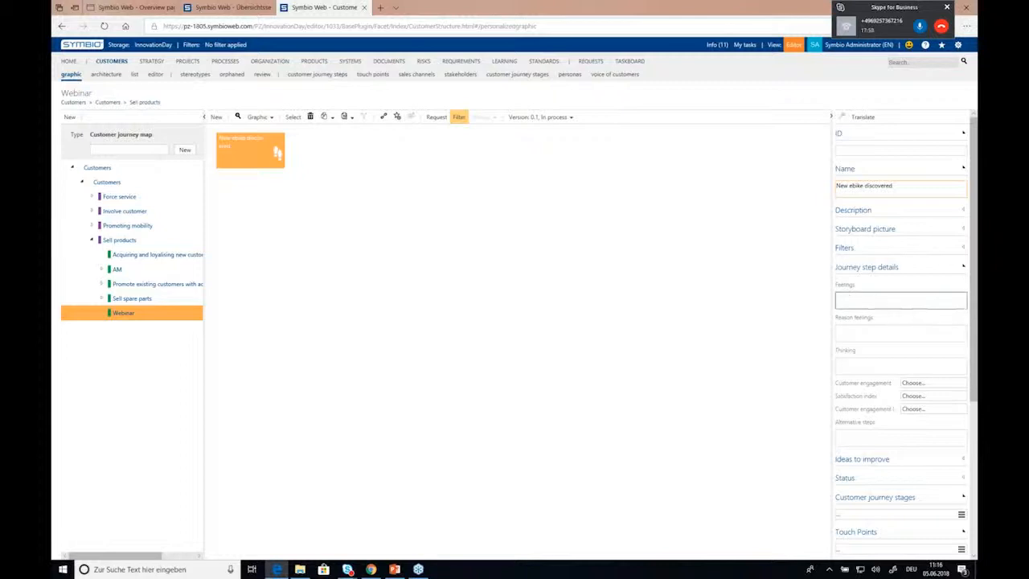
{"action": "type", "text": "Freedom"}
{"action": "left_click", "coordinate": [684, 338]}
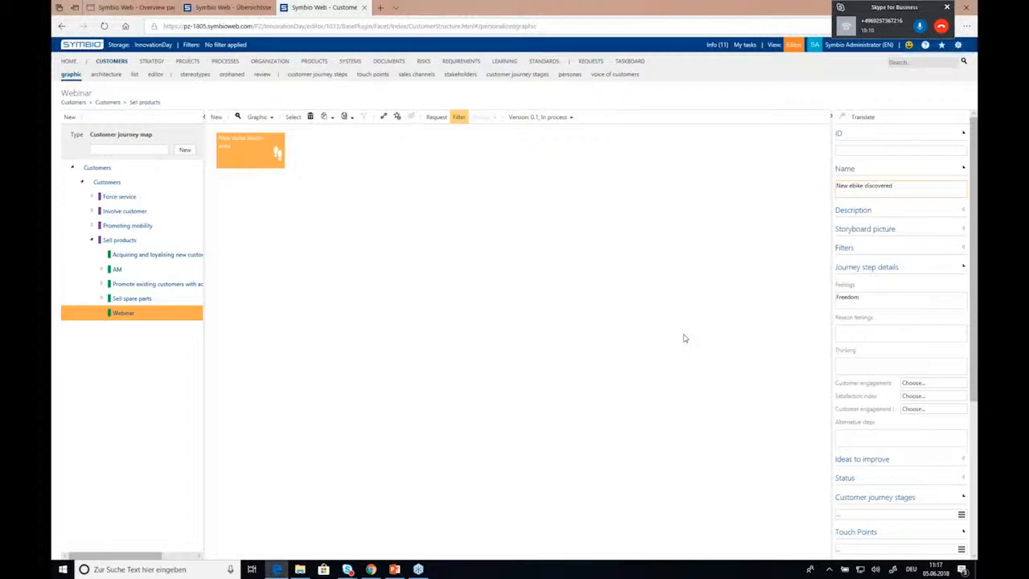
{"action": "left_click", "coordinate": [841, 351]}
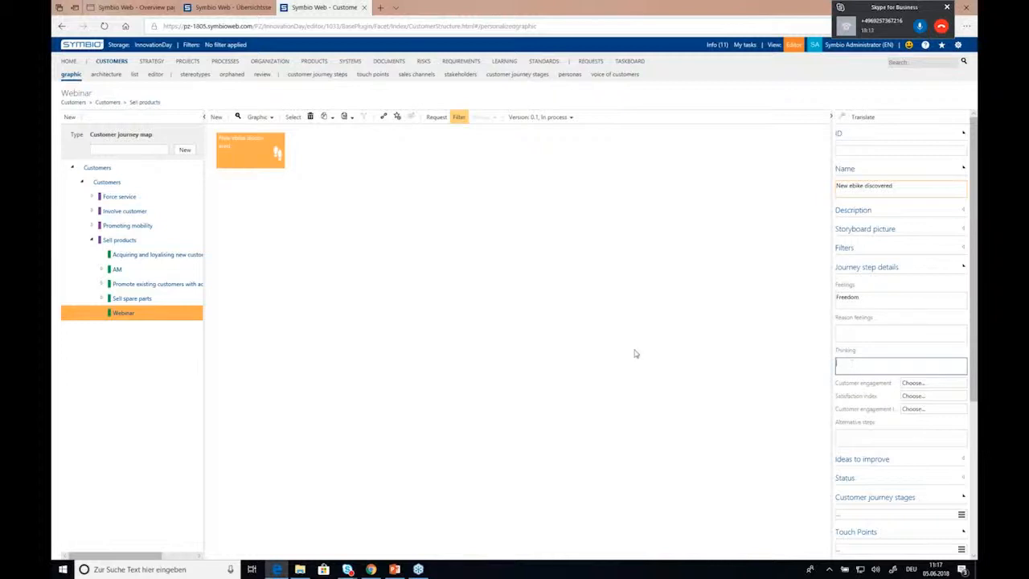
{"action": "type", "text": "I woulld like to ride ebike"}
{"action": "left_click", "coordinate": [648, 376]}
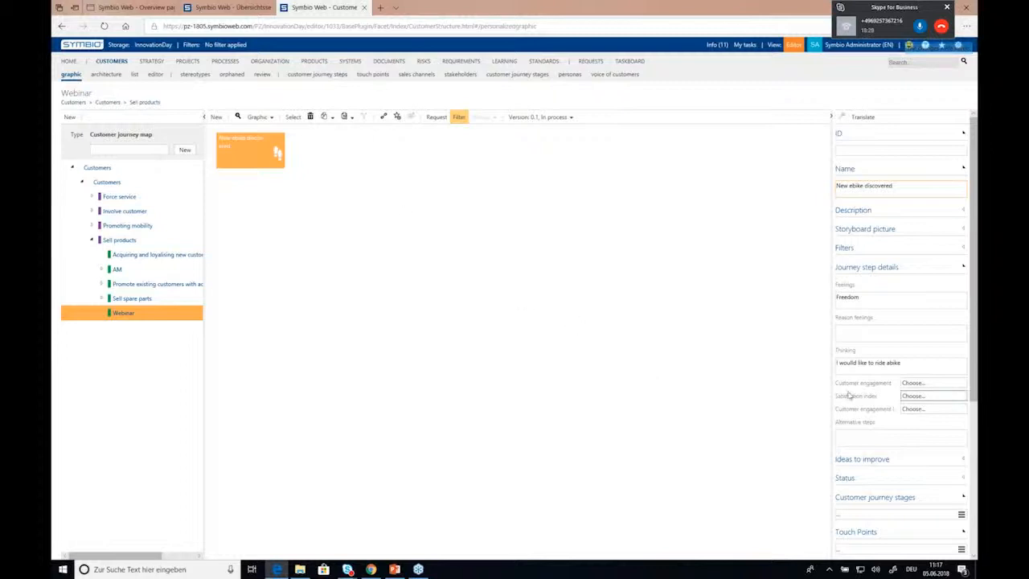
{"action": "left_click", "coordinate": [844, 268]}
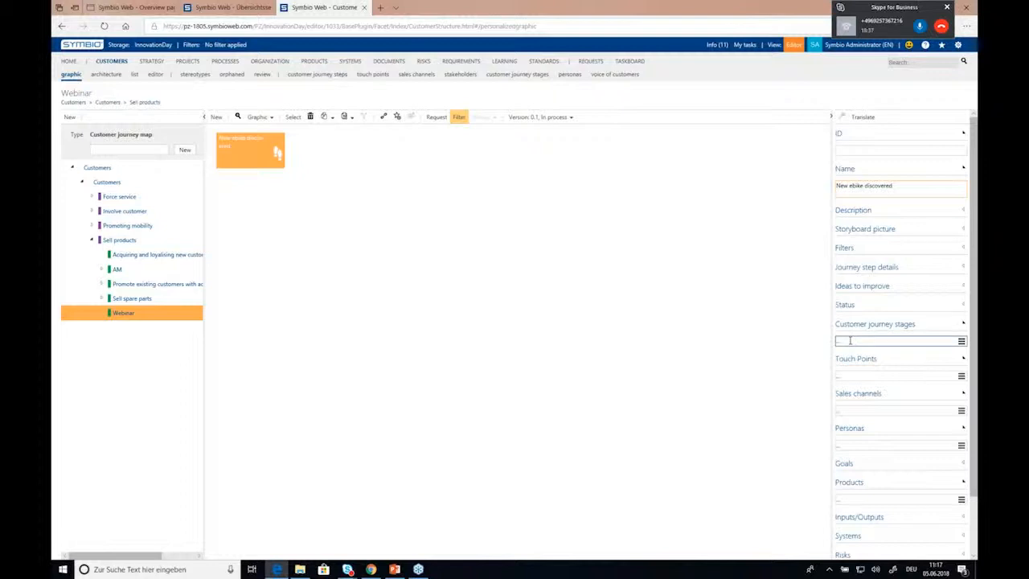
Step: Check the list of available touch points and return to the Webinar map's graphic view
{"action": "left_click", "coordinate": [855, 410]}
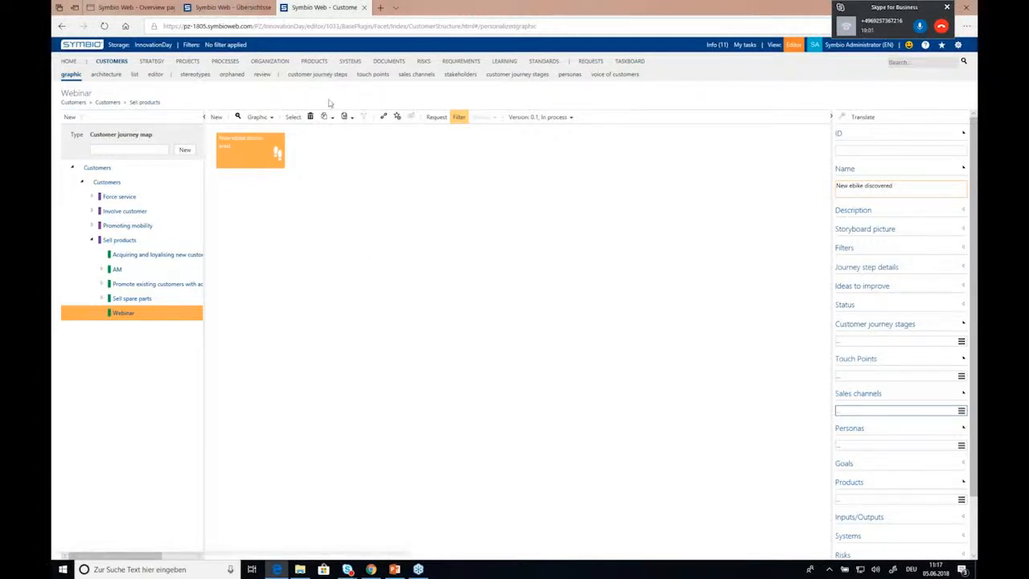
{"action": "left_click", "coordinate": [372, 74]}
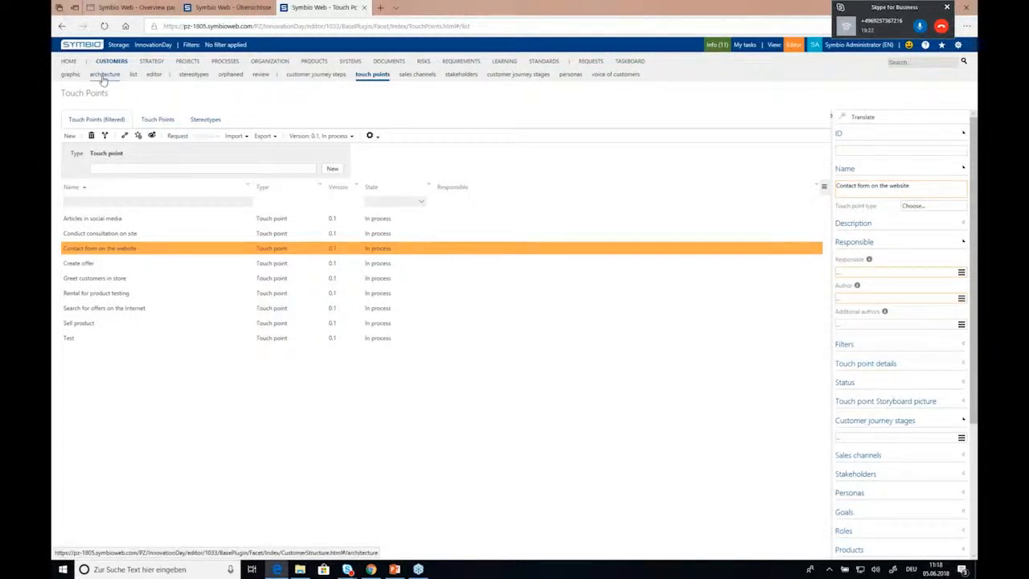
{"action": "left_click", "coordinate": [70, 74]}
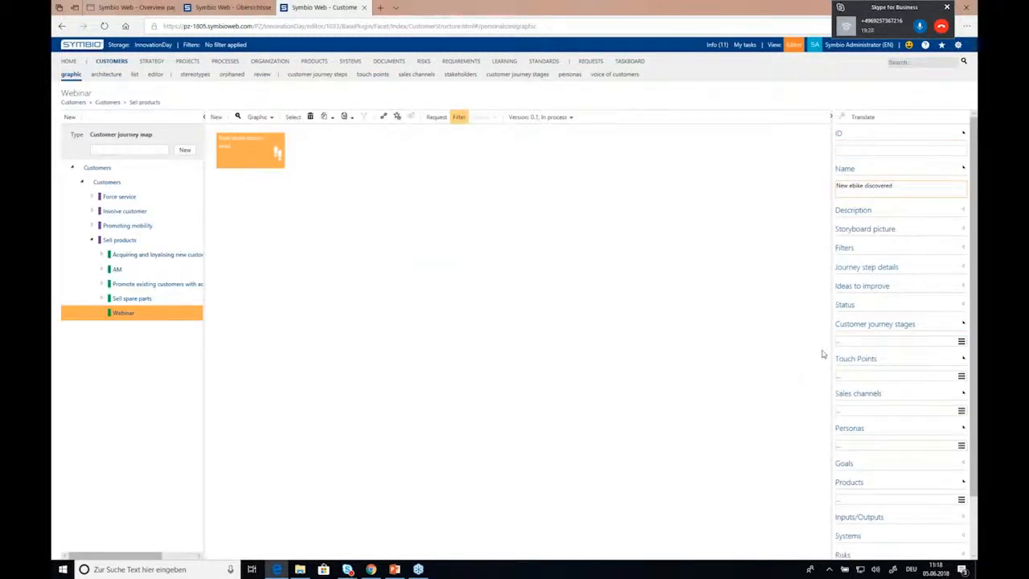
Step: Assign the sales channel Social media channel and the touch point Articles in social media to the New ebike discovered step
{"action": "left_click", "coordinate": [845, 410]}
{"action": "type", "text": "soc"}
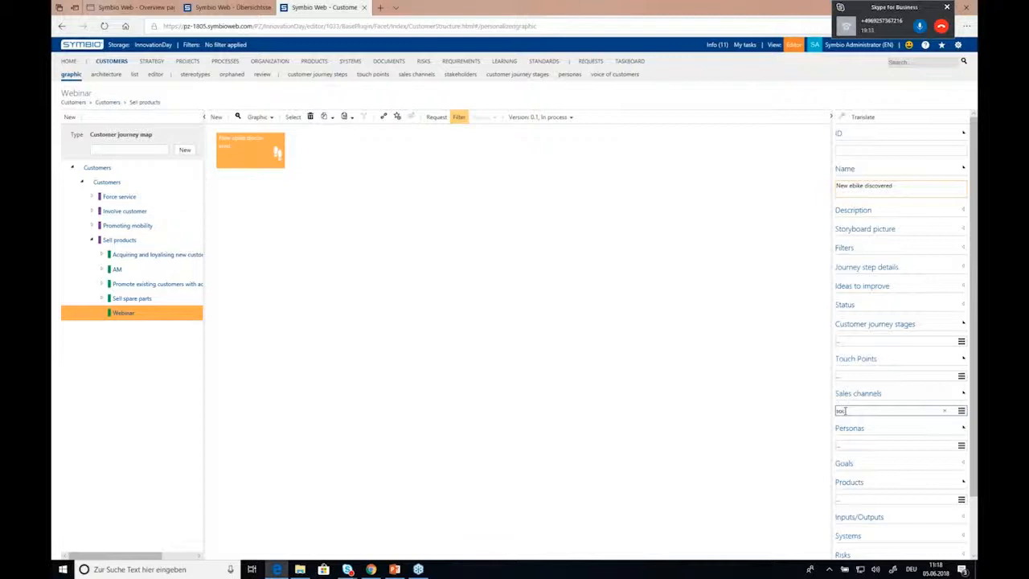
{"action": "left_click", "coordinate": [880, 420]}
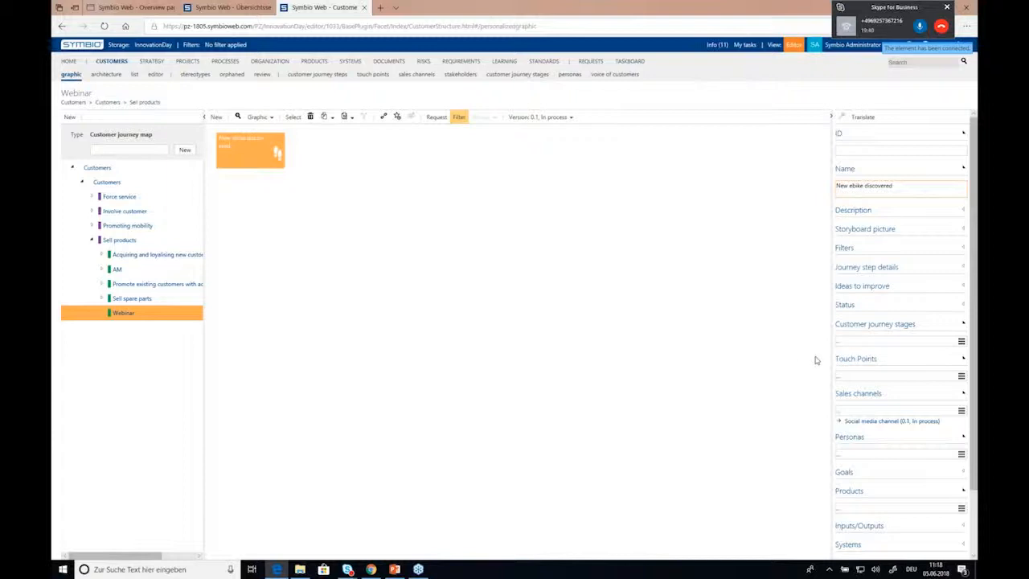
{"action": "left_click", "coordinate": [840, 375]}
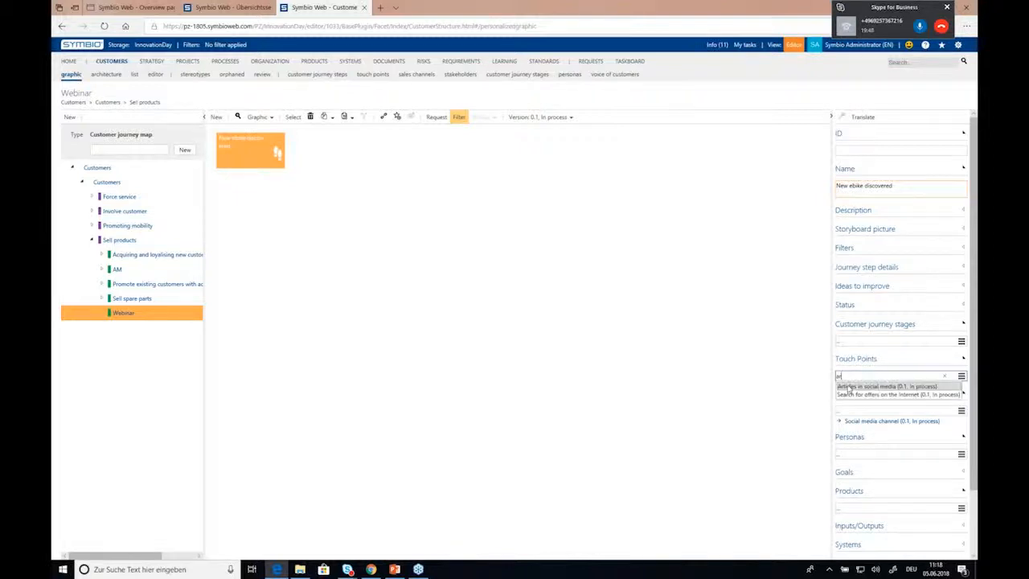
{"action": "left_click", "coordinate": [847, 386]}
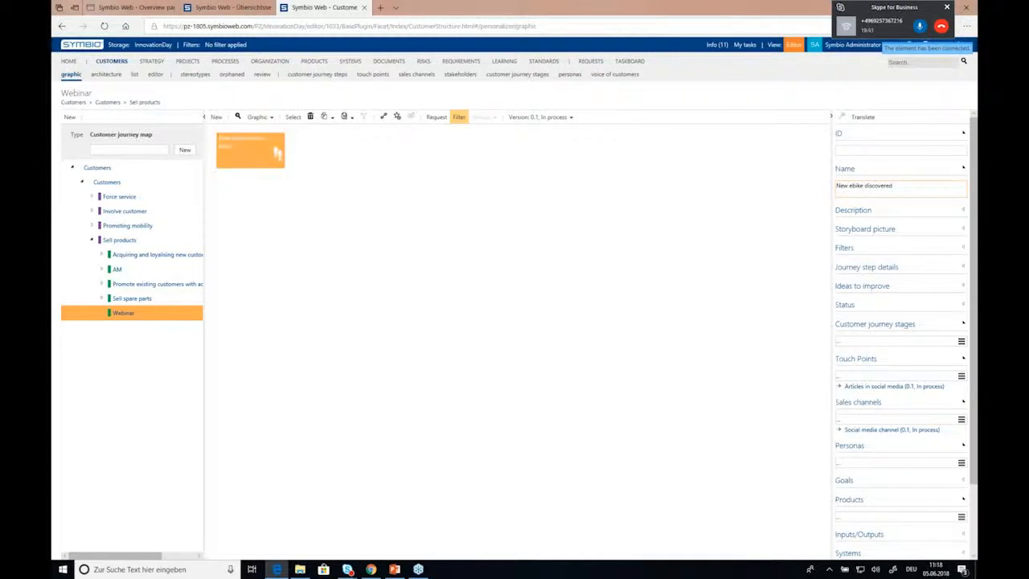
Step: Assign the fourth persona in the persona list to the New ebike discovered step
{"action": "left_click", "coordinate": [962, 464]}
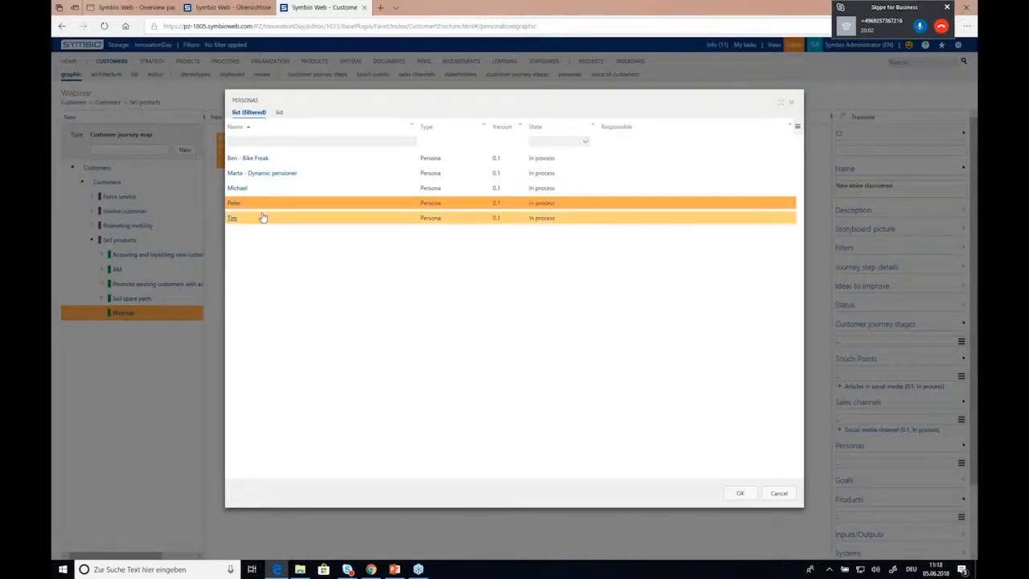
{"action": "left_click", "coordinate": [740, 492]}
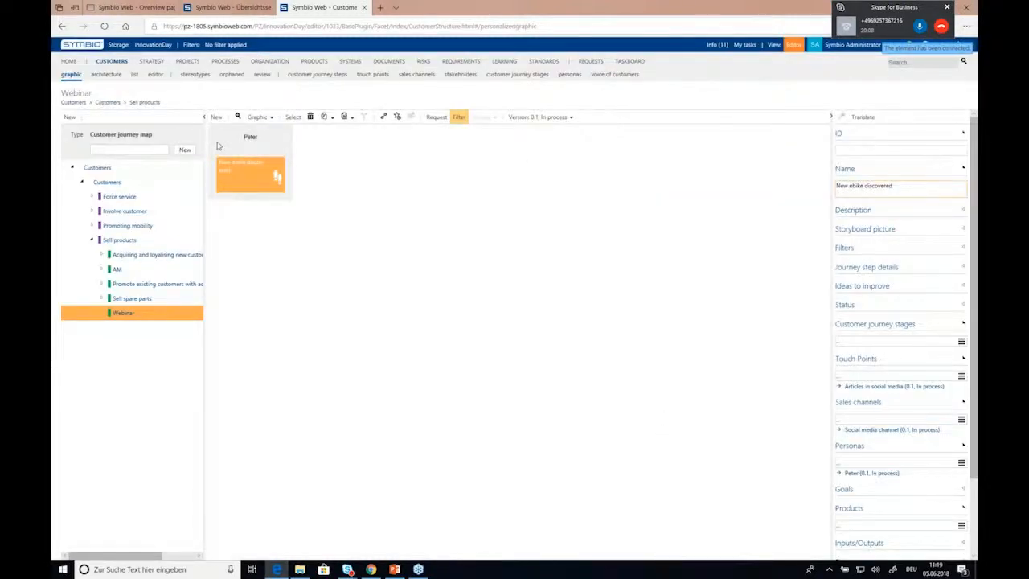
{"action": "left_click", "coordinate": [271, 119]}
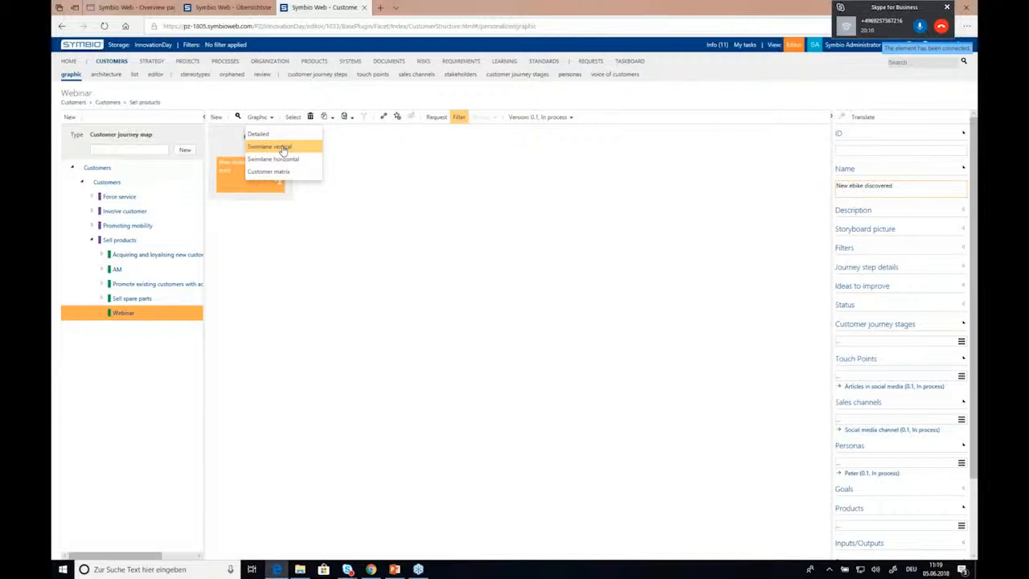
{"action": "left_click", "coordinate": [363, 193]}
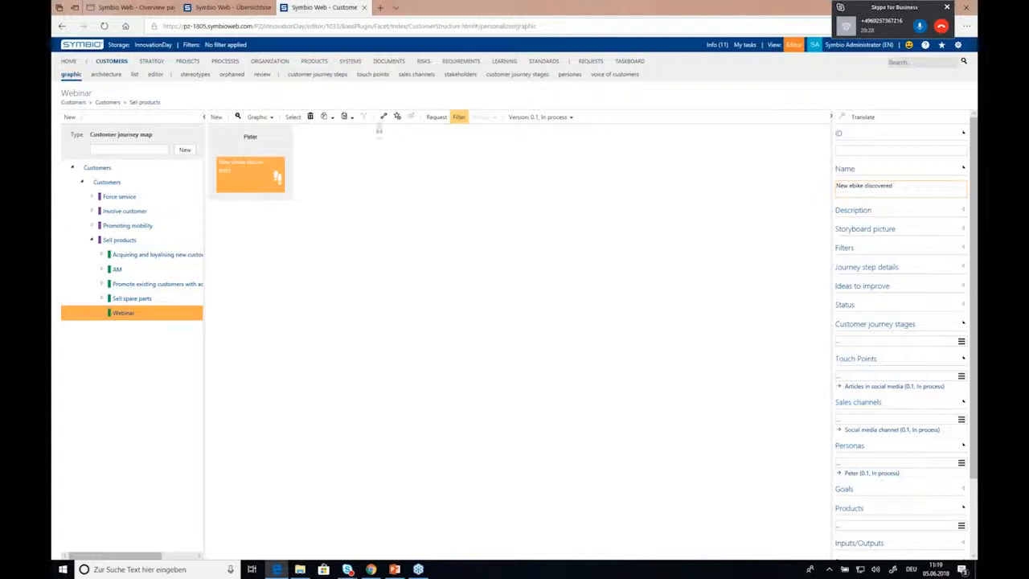
Step: Add a journey step directly after New ebike discovered and name it "Search by features"
{"action": "mouse_move", "coordinate": [255, 181]}
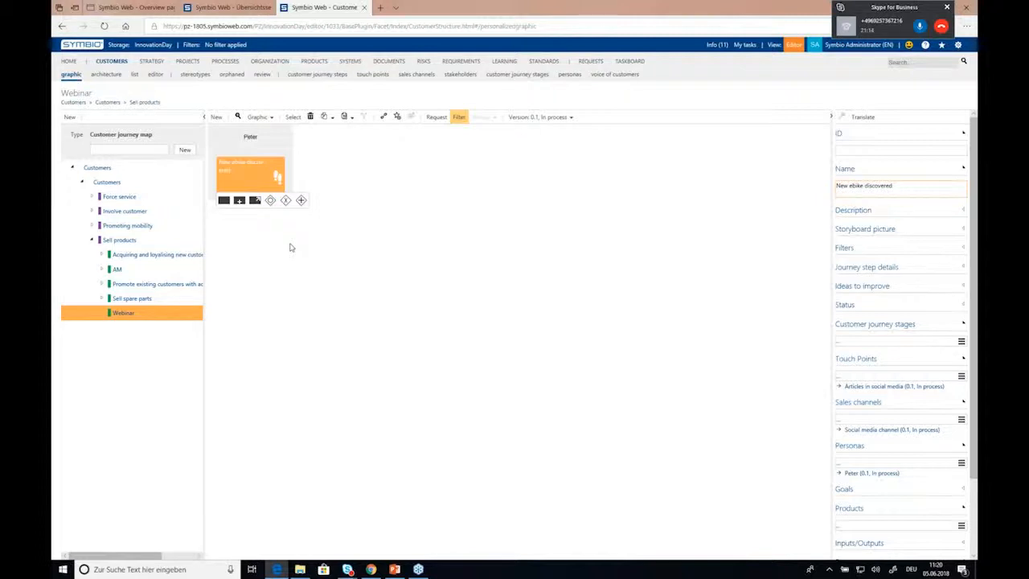
{"action": "left_click", "coordinate": [224, 200]}
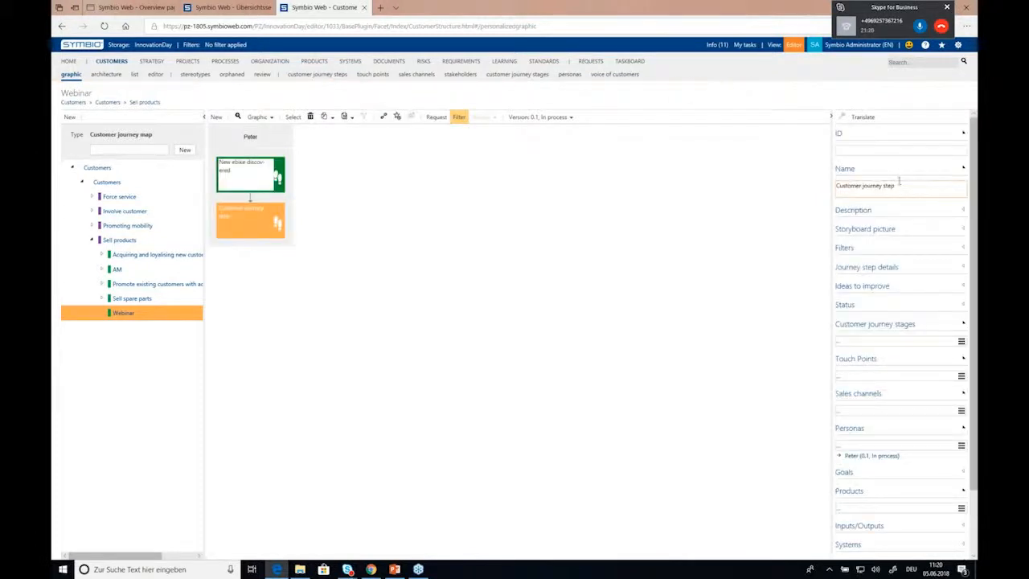
{"action": "left_click_drag", "start_coordinate": [900, 183], "coordinate": [807, 192]}
{"action": "type", "text": "Search by featr"}
{"action": "key", "text": "BackSpace"}
{"action": "key", "text": "BackSpace"}
{"action": "type", "text": "tures"}
Step: Upload the bike search results picture from the My Received Files folder as the storyboard picture of the Search by features step
{"action": "left_click", "coordinate": [845, 230]}
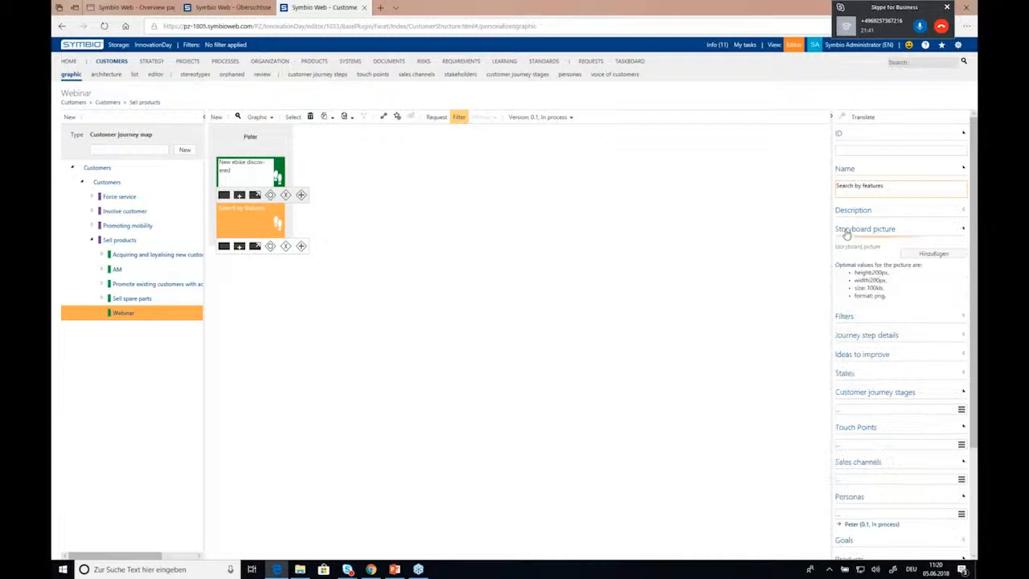
{"action": "left_click", "coordinate": [933, 245]}
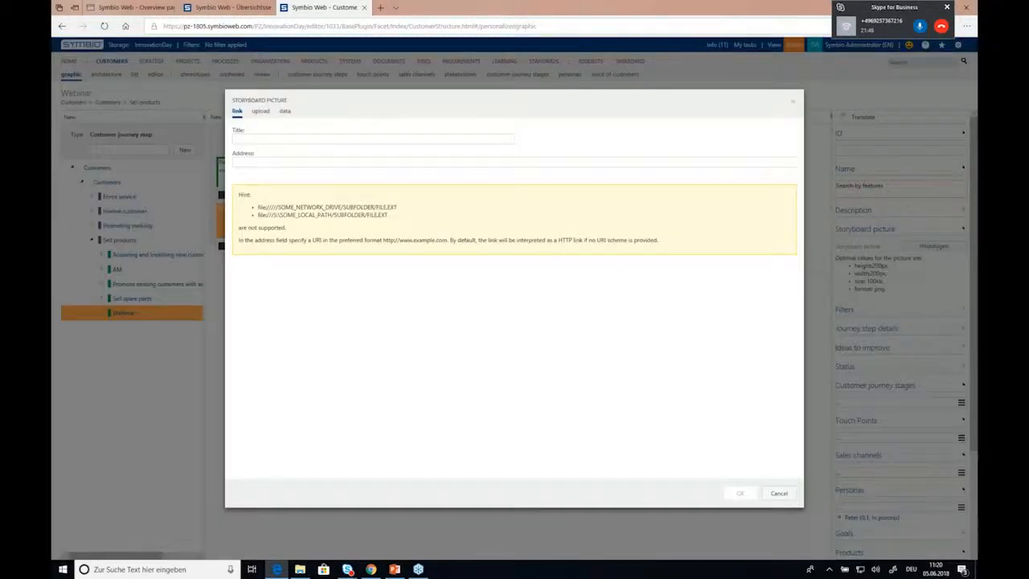
{"action": "left_click", "coordinate": [259, 110]}
{"action": "left_click", "coordinate": [754, 167]}
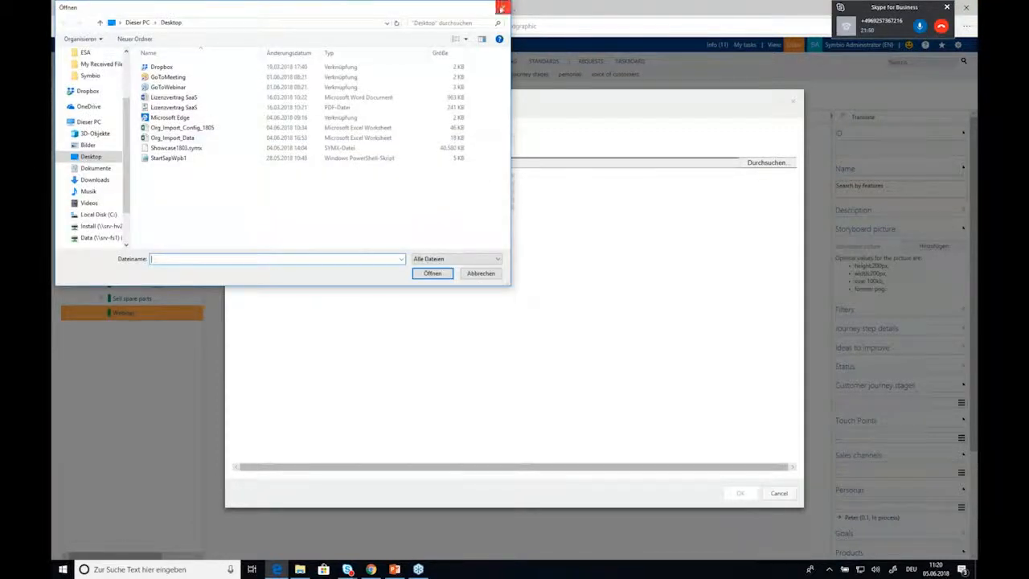
{"action": "left_click", "coordinate": [504, 7]}
{"action": "left_click", "coordinate": [299, 569]}
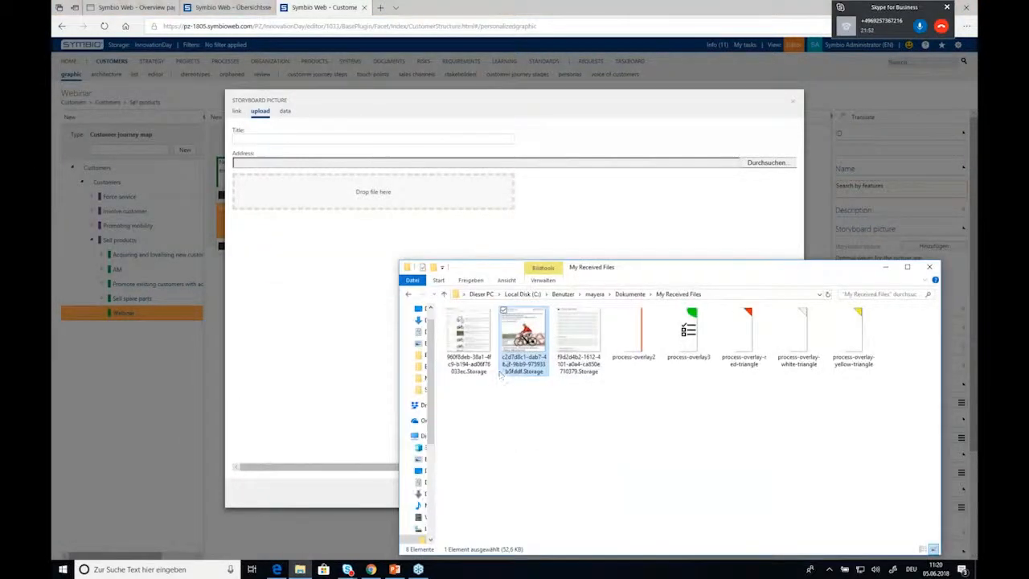
{"action": "left_click_drag", "start_coordinate": [487, 324], "coordinate": [386, 187]}
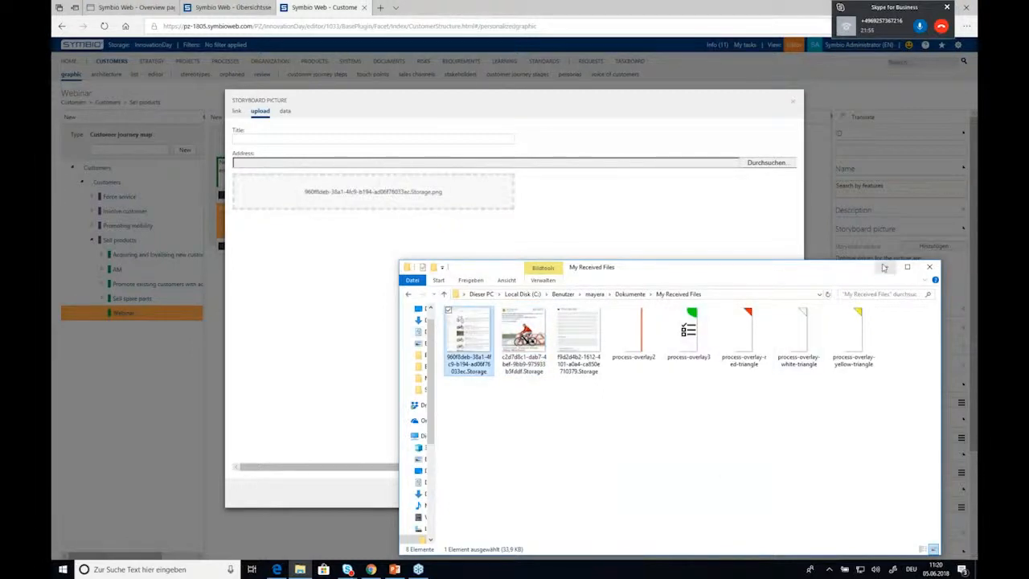
{"action": "left_click", "coordinate": [885, 267]}
{"action": "left_click", "coordinate": [739, 493]}
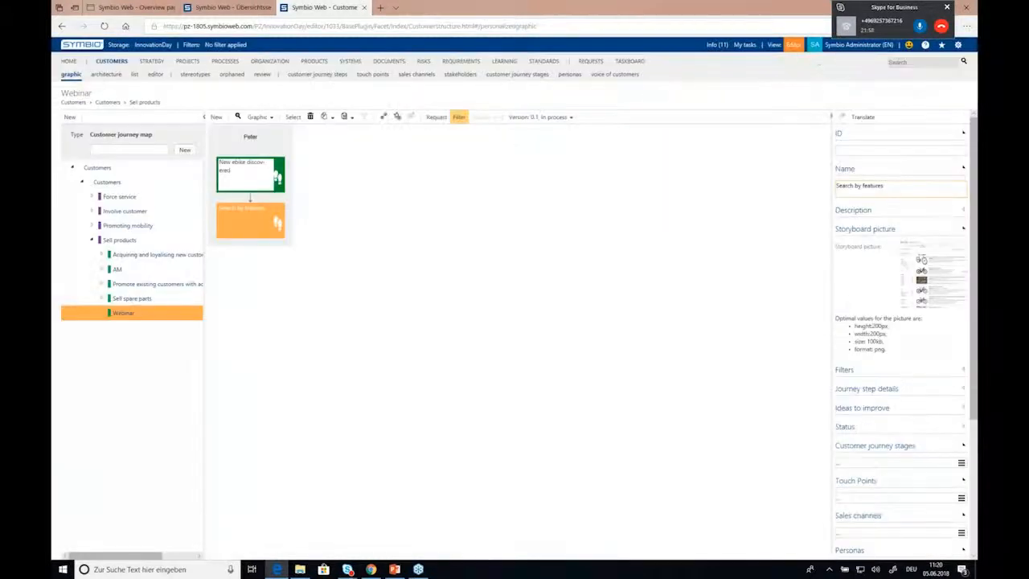
Step: Assign the touch point Search for offers on the Internet and the sales channel Online App to the Search by features step
{"action": "scroll", "coordinate": [891, 379], "scroll_direction": "down", "scroll_amount": 3}
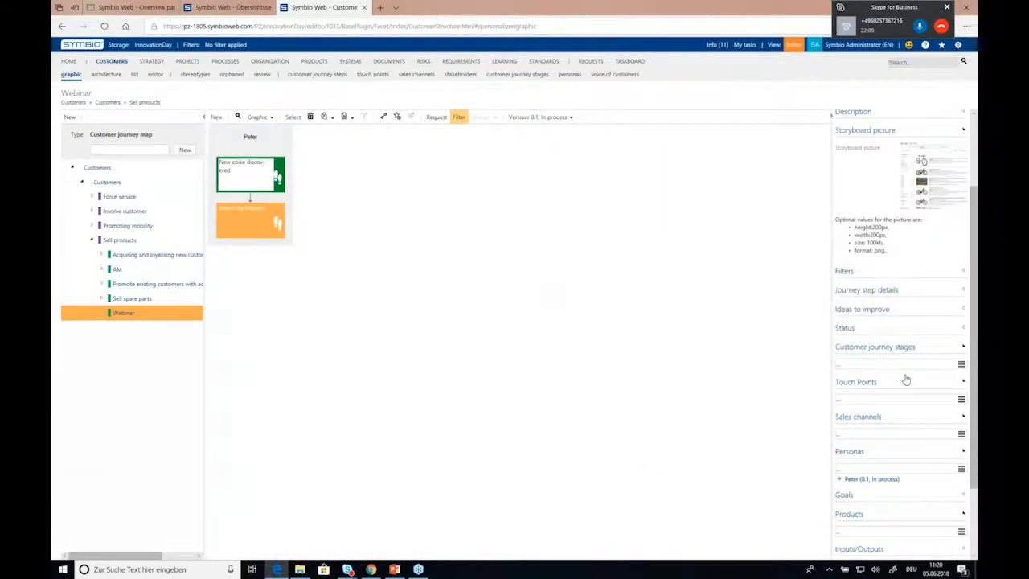
{"action": "left_click", "coordinate": [843, 362]}
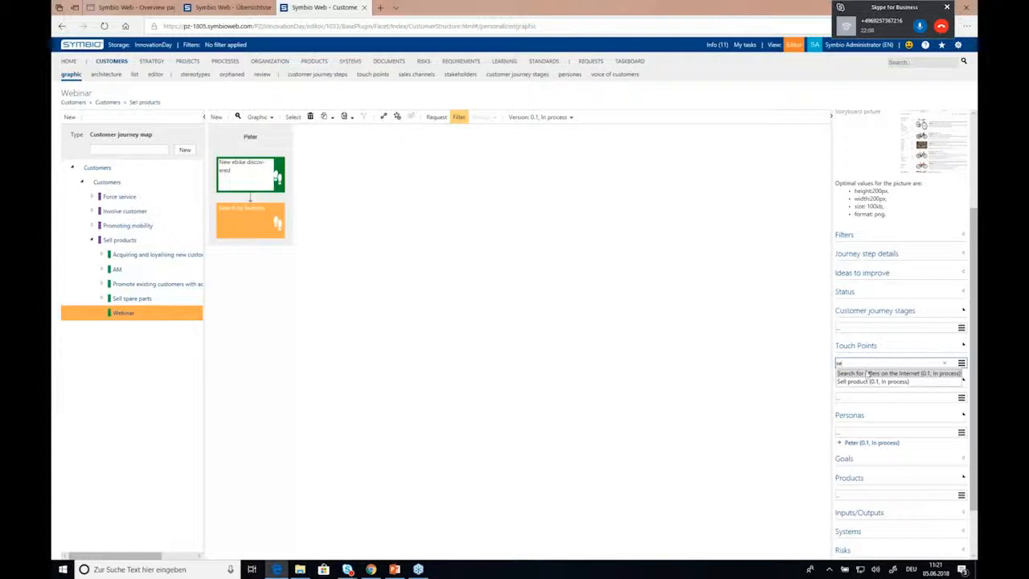
{"action": "left_click", "coordinate": [864, 374]}
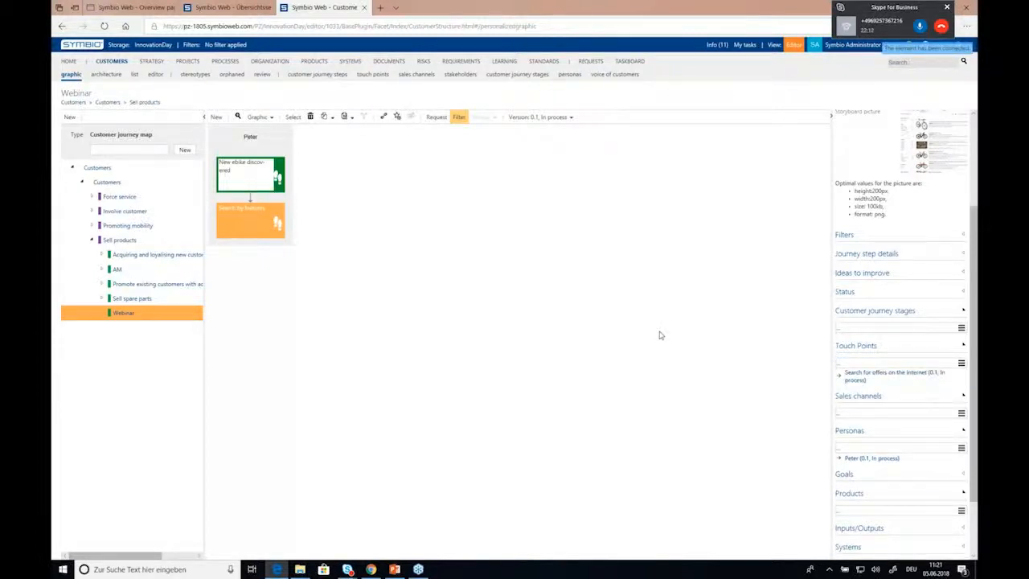
{"action": "left_click", "coordinate": [852, 413]}
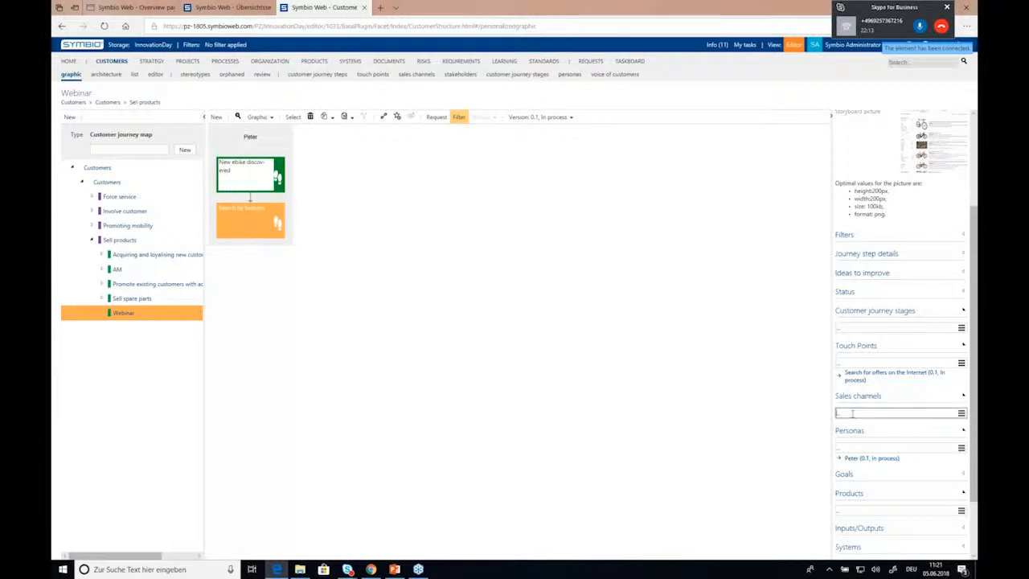
{"action": "type", "text": "onl"}
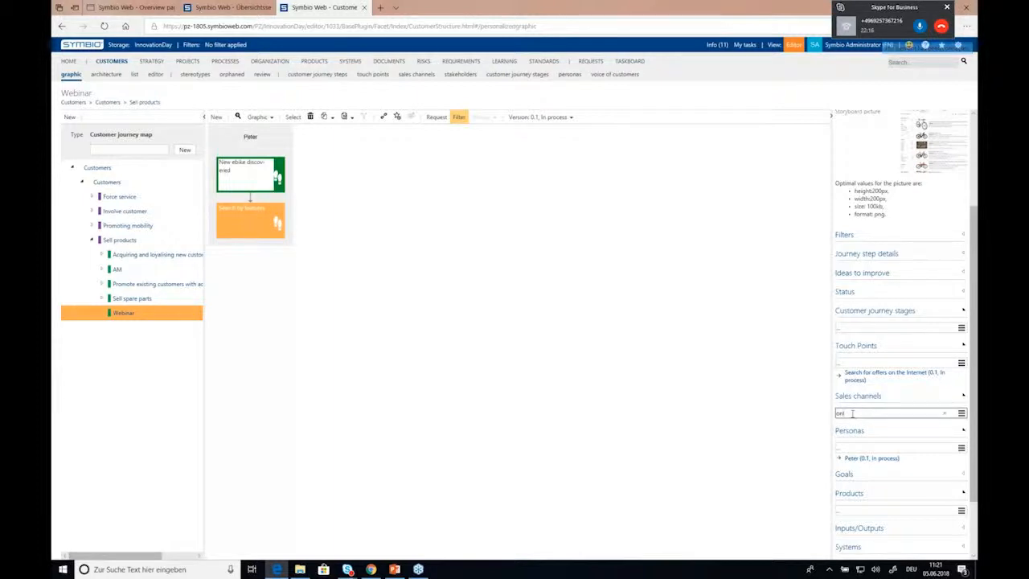
{"action": "left_click", "coordinate": [854, 422]}
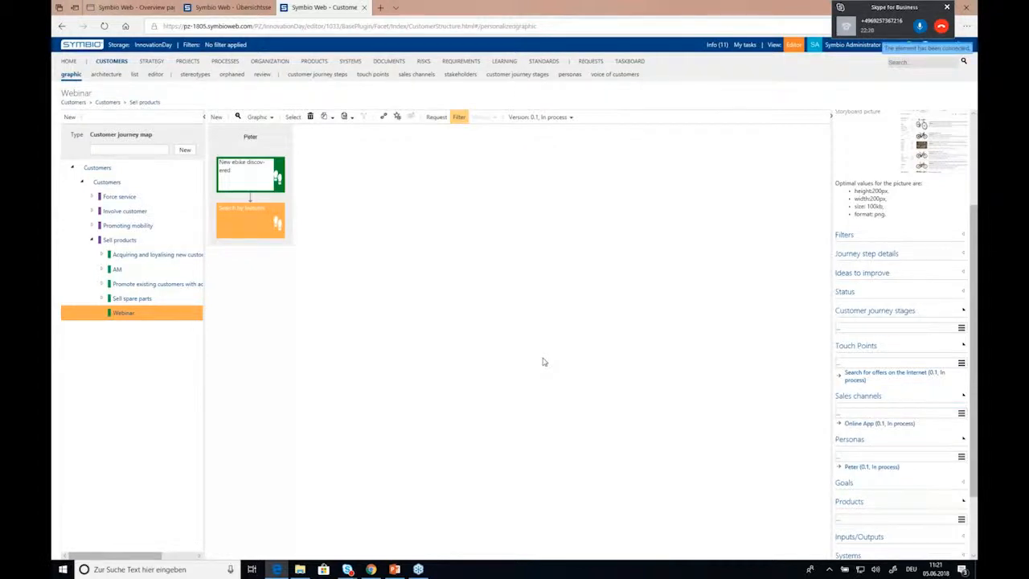
Step: Show the Webinar map as a customer matrix and examine the details of the Search for offers on the Internet touch point
{"action": "left_click", "coordinate": [260, 118]}
{"action": "left_click", "coordinate": [298, 173]}
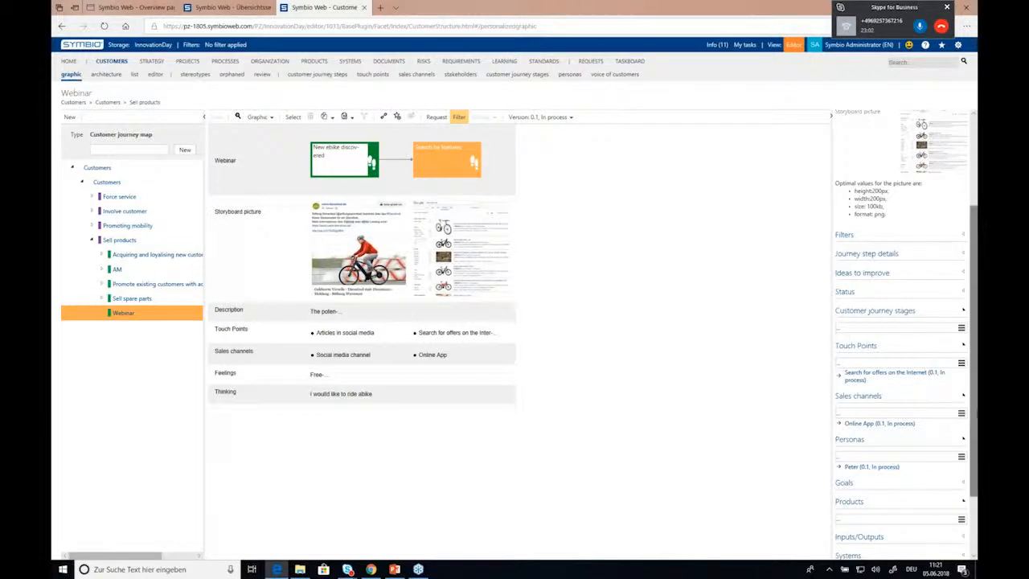
{"action": "scroll", "coordinate": [893, 362], "scroll_direction": "down", "scroll_amount": 1}
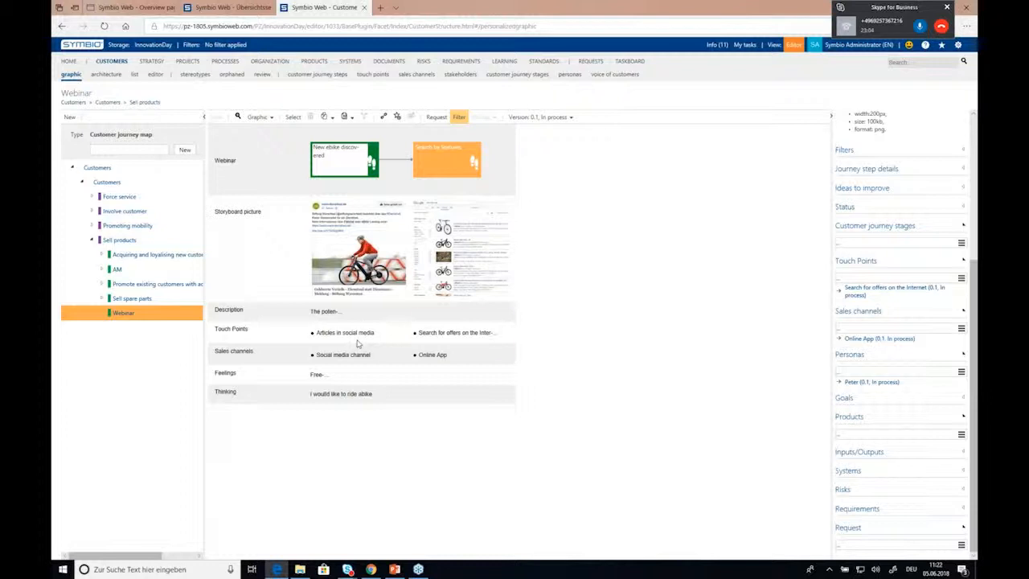
{"action": "left_click", "coordinate": [432, 334]}
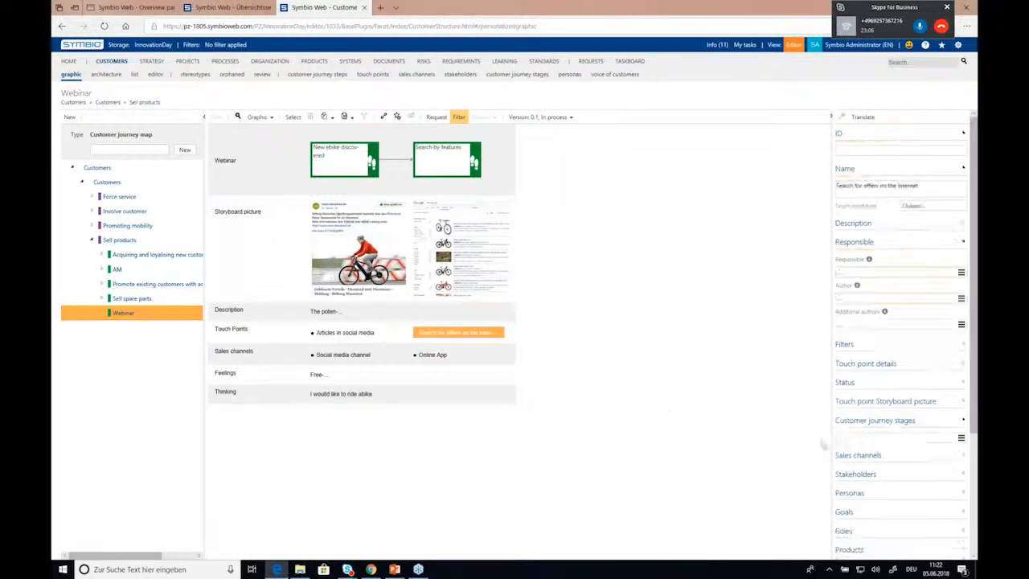
{"action": "scroll", "coordinate": [874, 452], "scroll_direction": "down", "scroll_amount": 3}
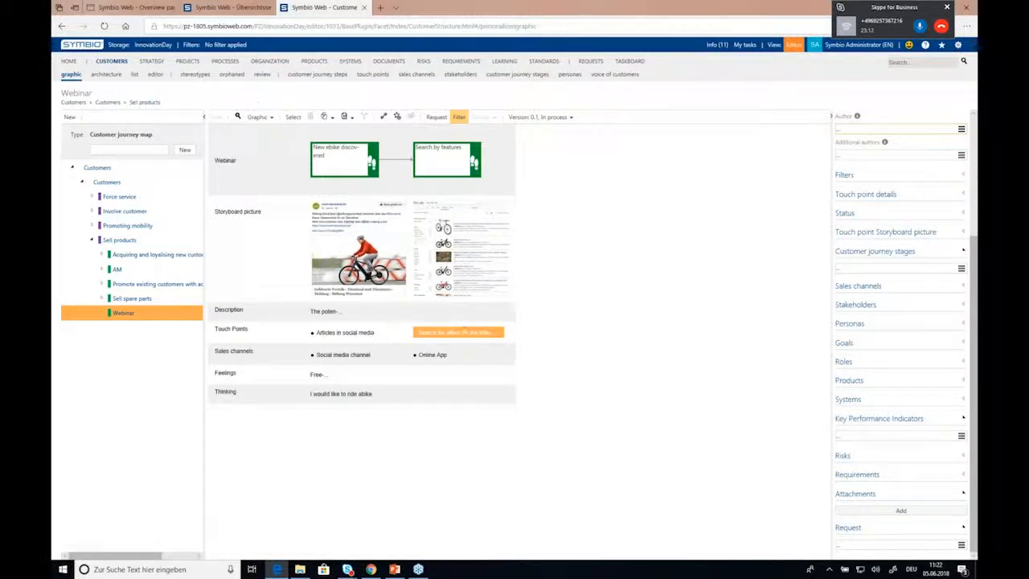
Step: In the vertical swimlane view, replace the touch point of the Search by features step with Contact form on the website
{"action": "left_click", "coordinate": [269, 118]}
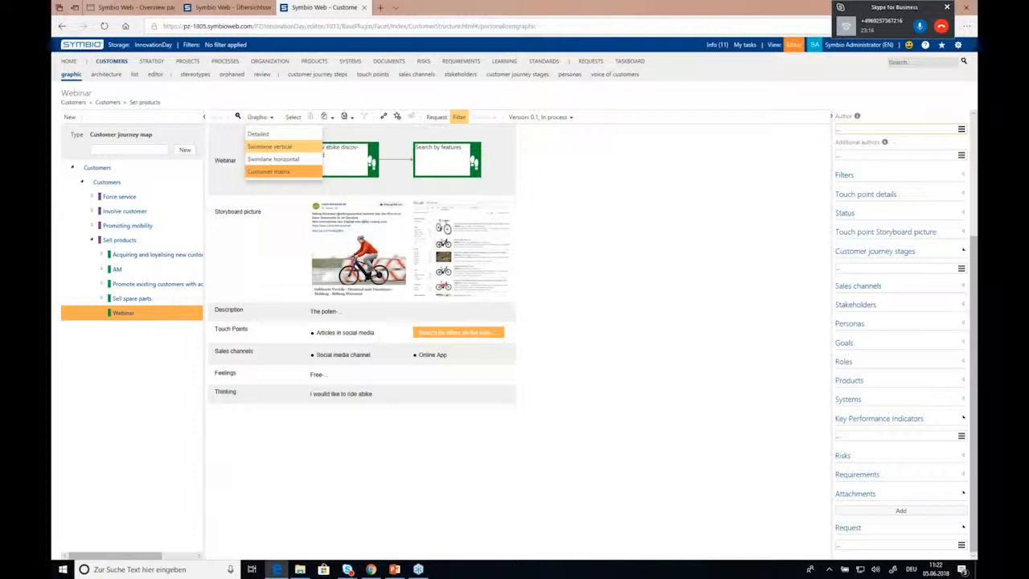
{"action": "left_click", "coordinate": [270, 146]}
{"action": "left_click", "coordinate": [255, 220]}
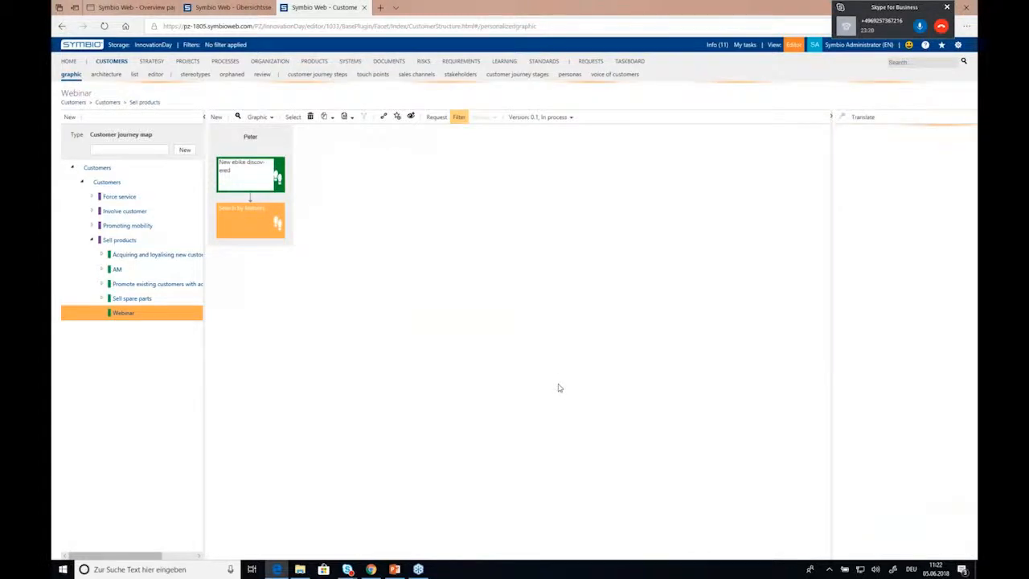
{"action": "scroll", "coordinate": [902, 450], "scroll_direction": "down", "scroll_amount": 3}
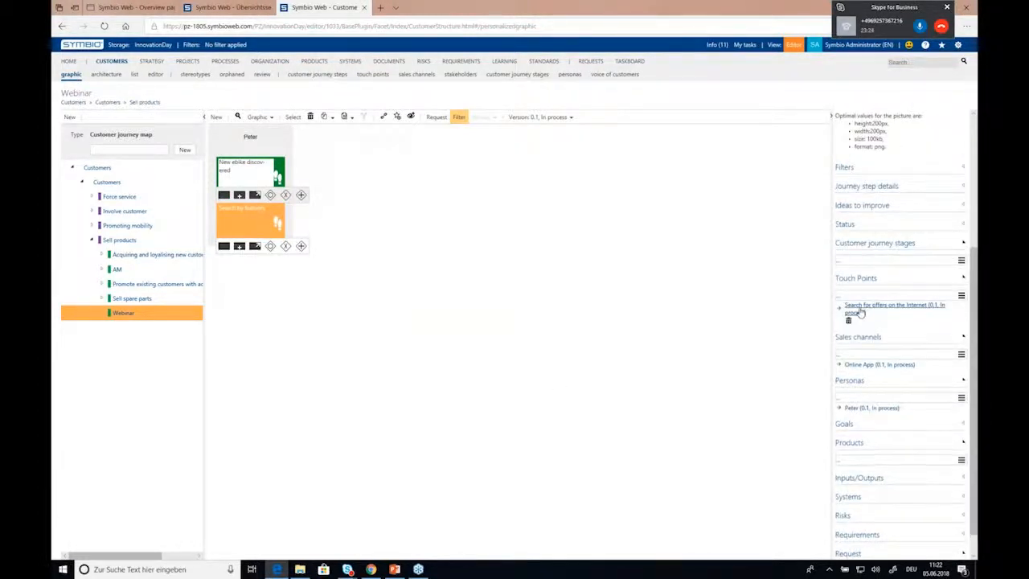
{"action": "left_click", "coordinate": [847, 320]}
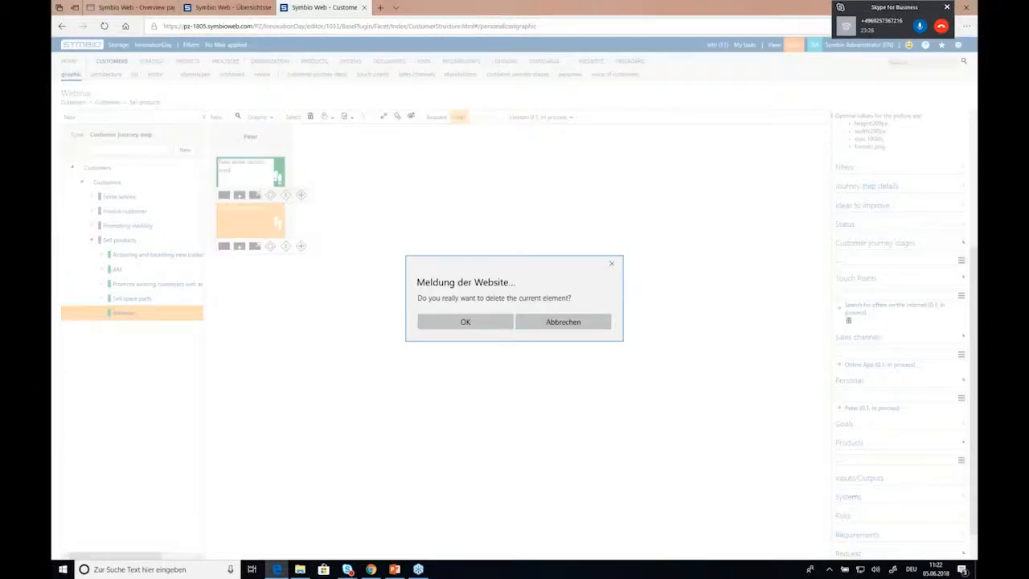
{"action": "left_click", "coordinate": [463, 330]}
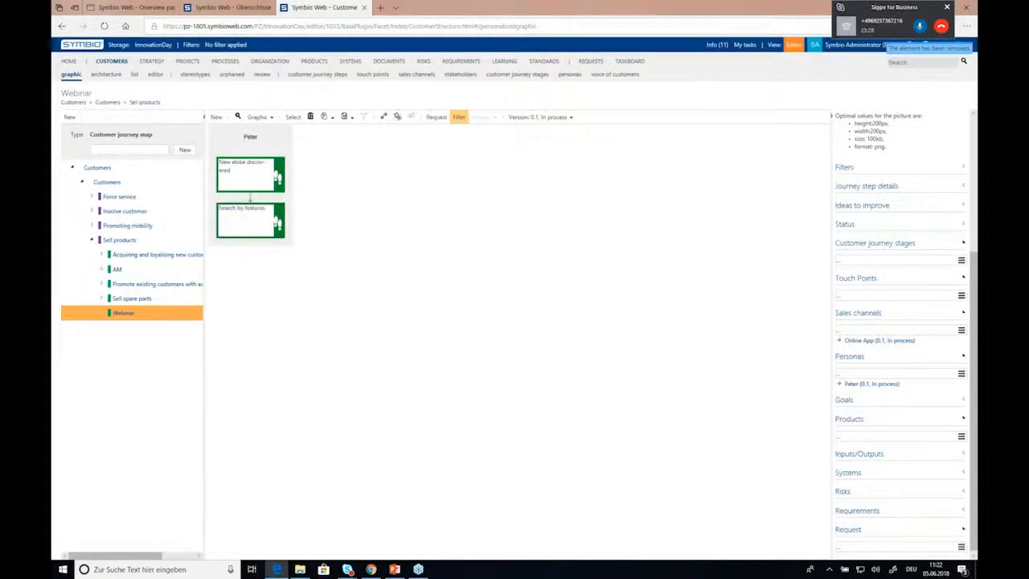
{"action": "left_click", "coordinate": [844, 294]}
{"action": "type", "text": "con"}
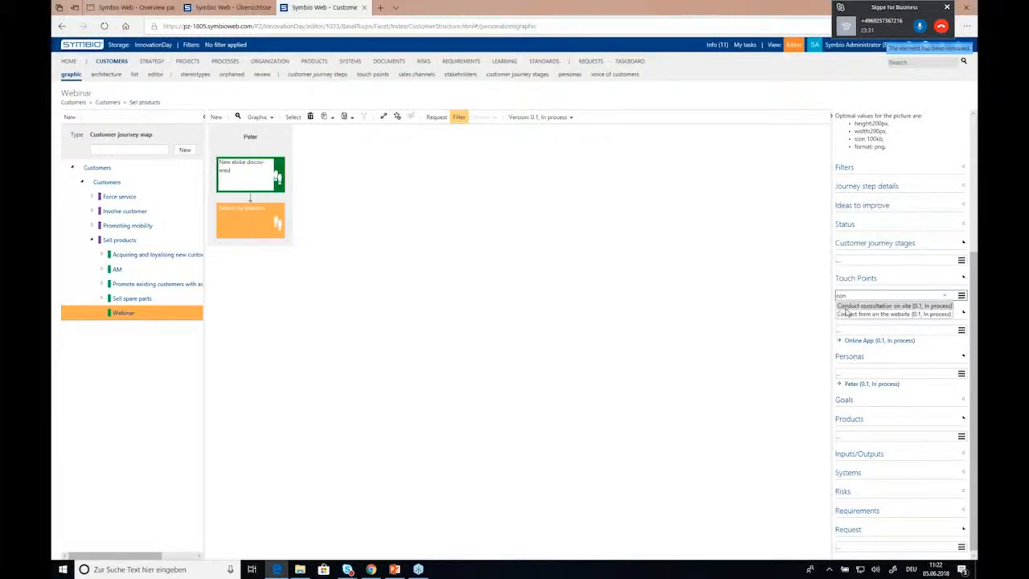
{"action": "key", "text": "Return"}
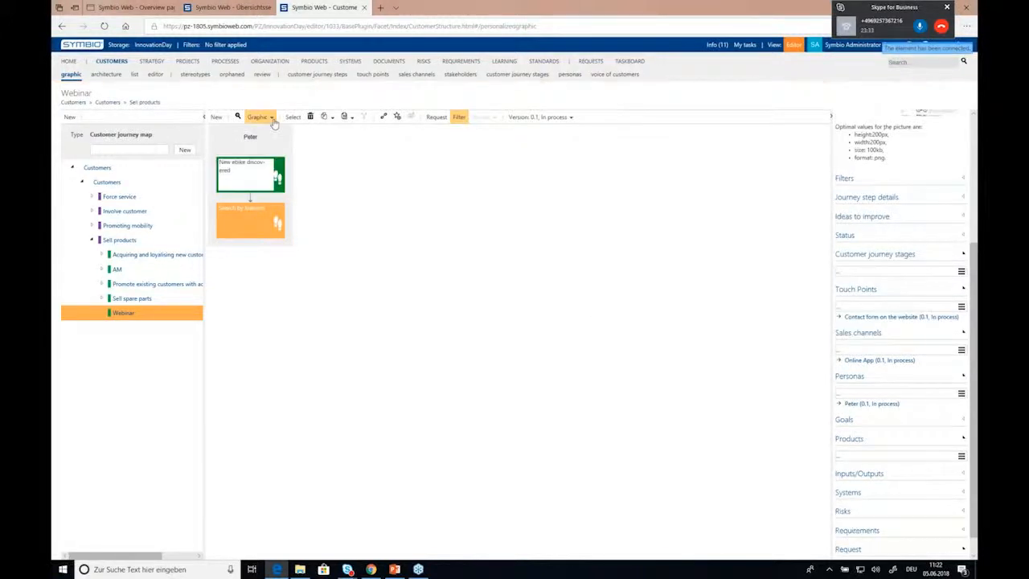
Step: Show the Webinar map as a customer matrix again and examine the details of the Contact form on the website touch point
{"action": "left_click", "coordinate": [270, 119]}
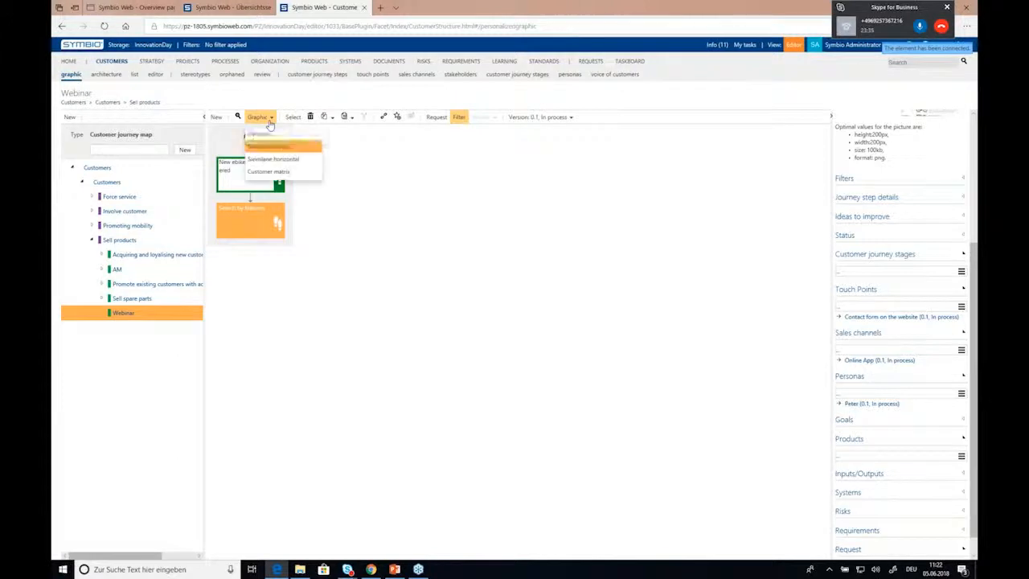
{"action": "left_click", "coordinate": [276, 170]}
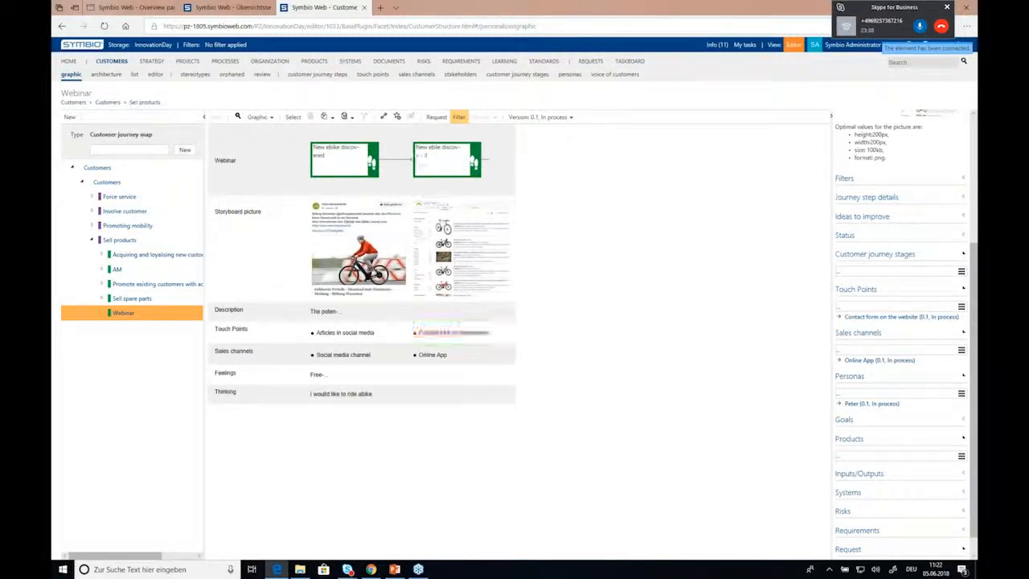
{"action": "scroll", "coordinate": [916, 481], "scroll_direction": "down", "scroll_amount": 5}
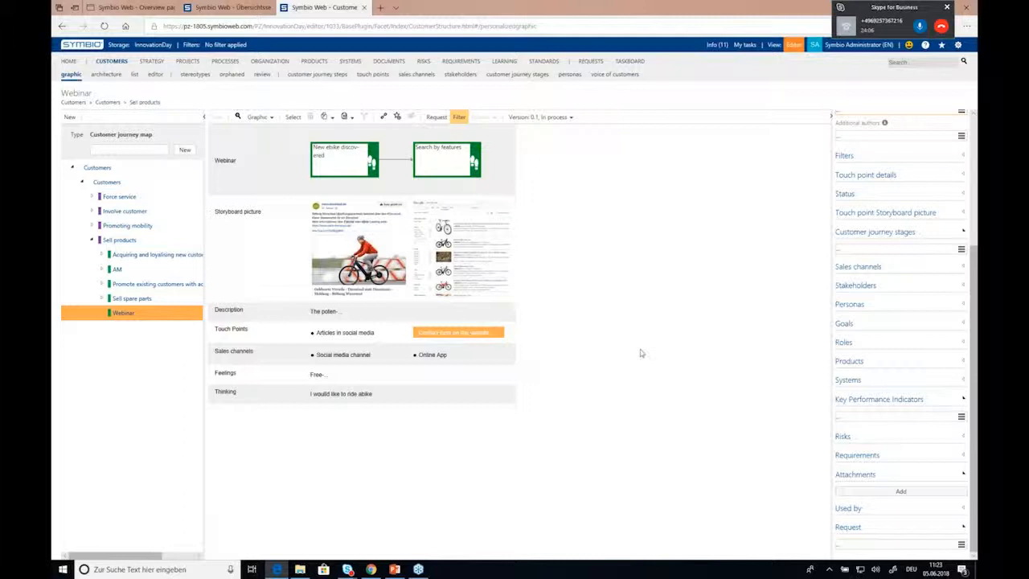
{"action": "mouse_move", "coordinate": [974, 350]}
{"action": "left_mouse_down"}
{"action": "mouse_move", "coordinate": [968, 270]}
{"action": "mouse_move", "coordinate": [973, 340]}
{"action": "left_mouse_up"}
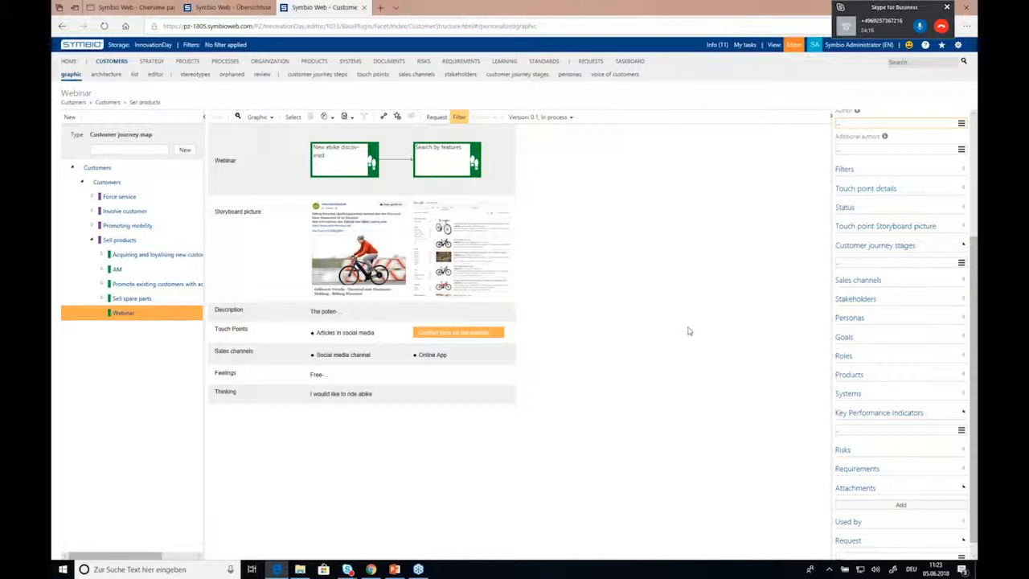
Step: Check where the touch point is used and open the linked process task Open chat window to inspect its touch points
{"action": "scroll", "coordinate": [889, 414], "scroll_direction": "down", "scroll_amount": 1}
{"action": "left_click", "coordinate": [849, 508]}
{"action": "scroll", "coordinate": [863, 512], "scroll_direction": "down", "scroll_amount": 1}
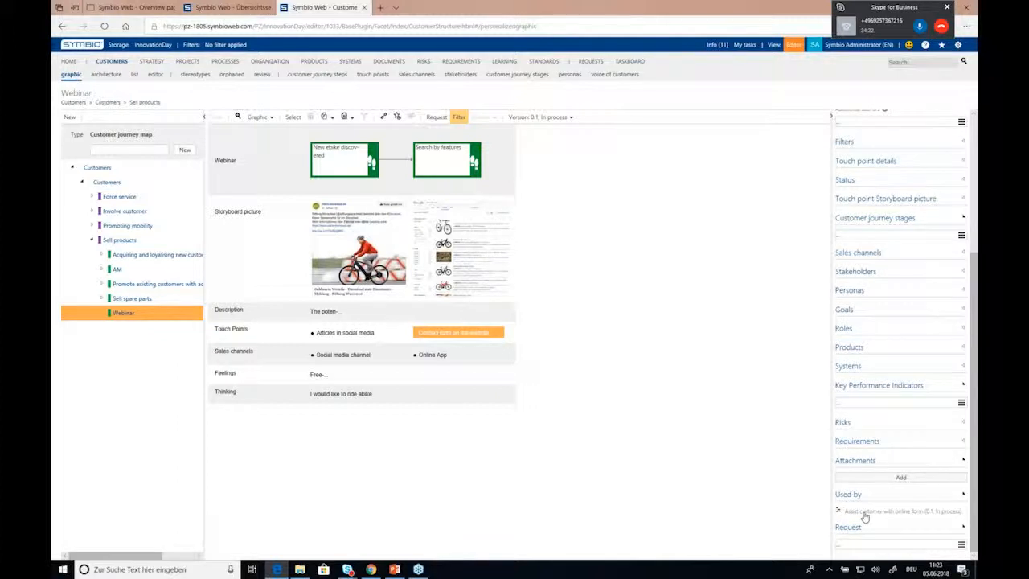
{"action": "left_click", "coordinate": [865, 517]}
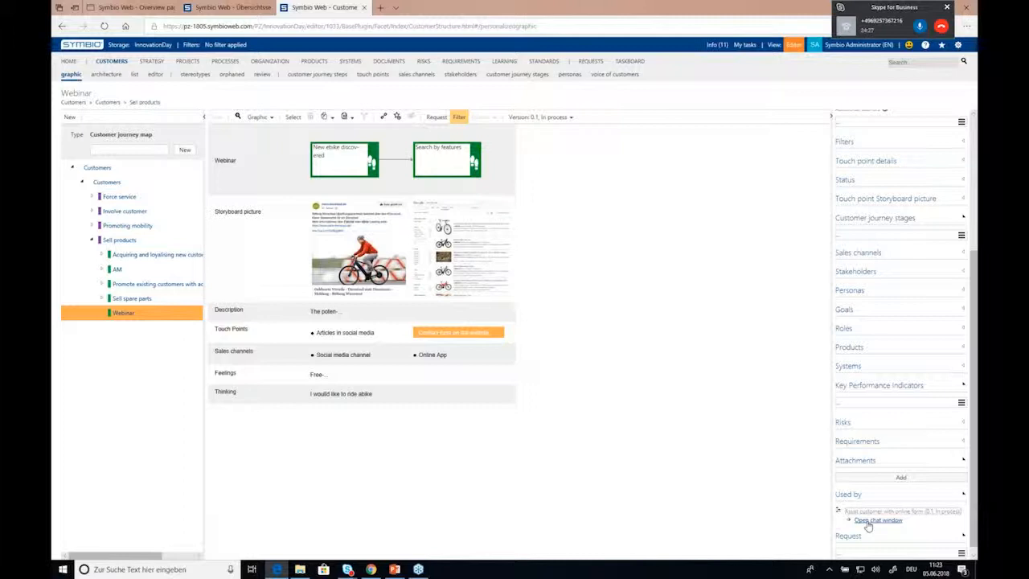
{"action": "left_click", "coordinate": [868, 522]}
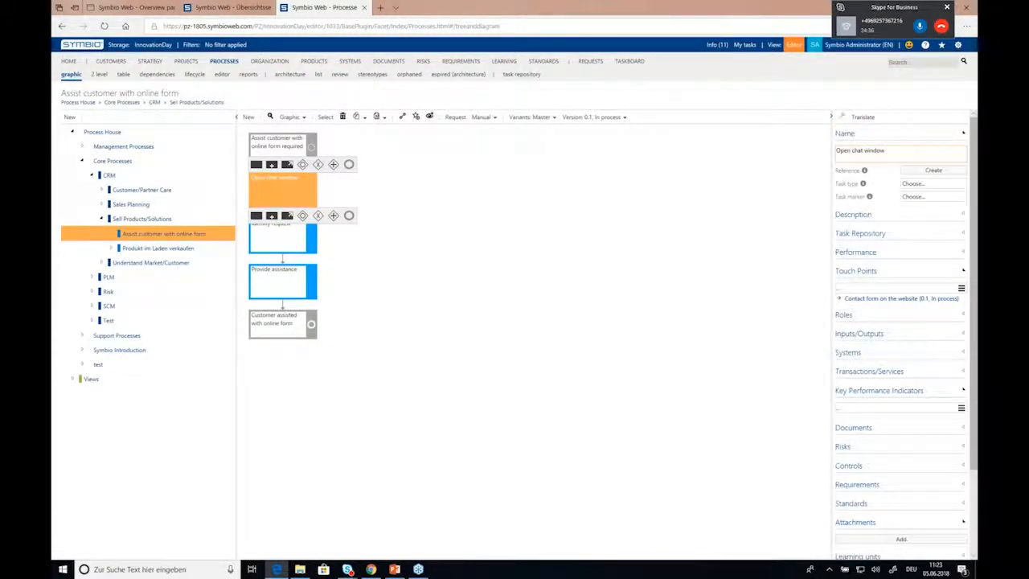
{"action": "left_click", "coordinate": [848, 273]}
Step: Return to the customers area and open the Acquiring and loyalising customer journey map under Sell products
{"action": "left_click", "coordinate": [111, 61]}
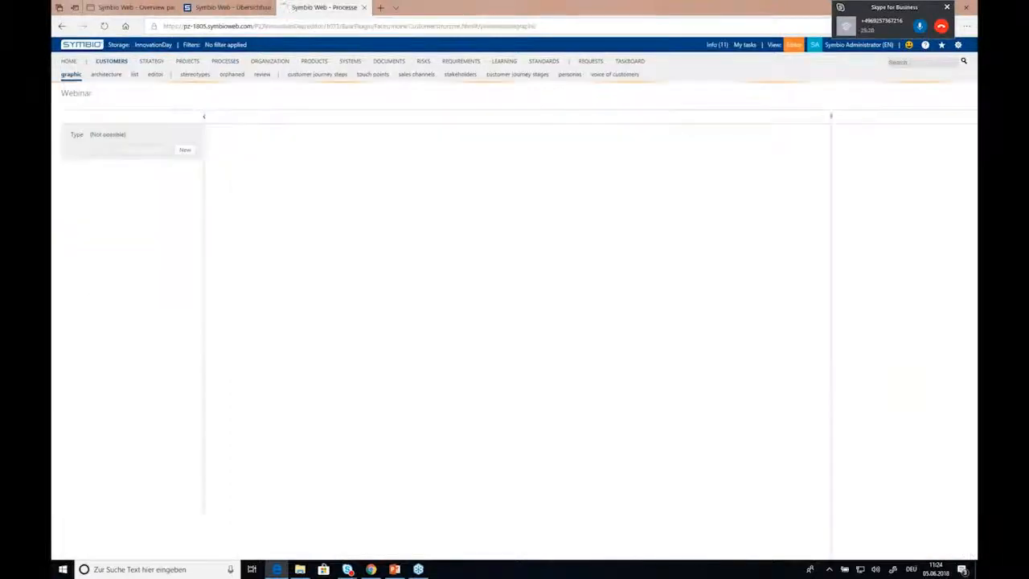
{"action": "left_click", "coordinate": [137, 255]}
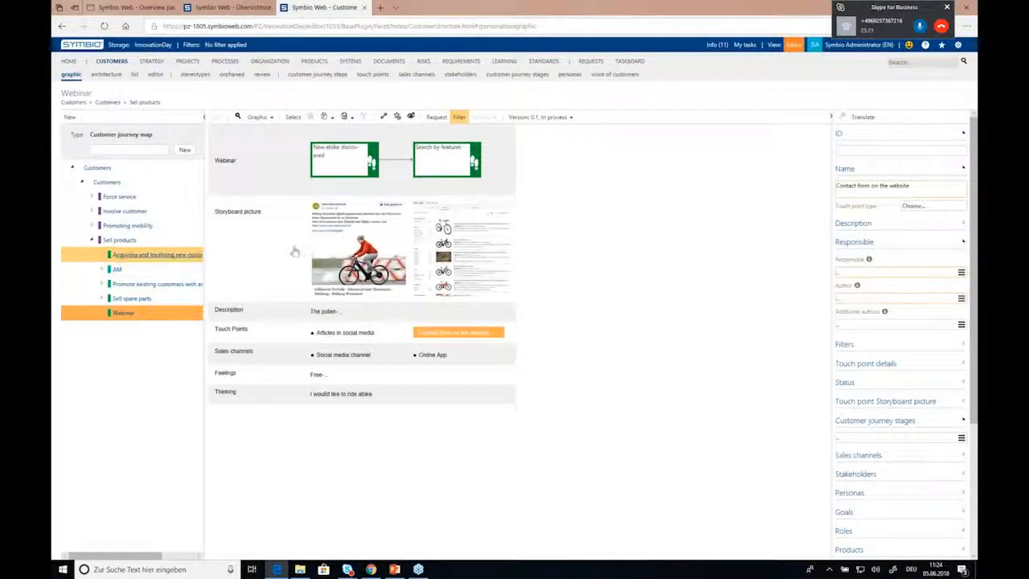